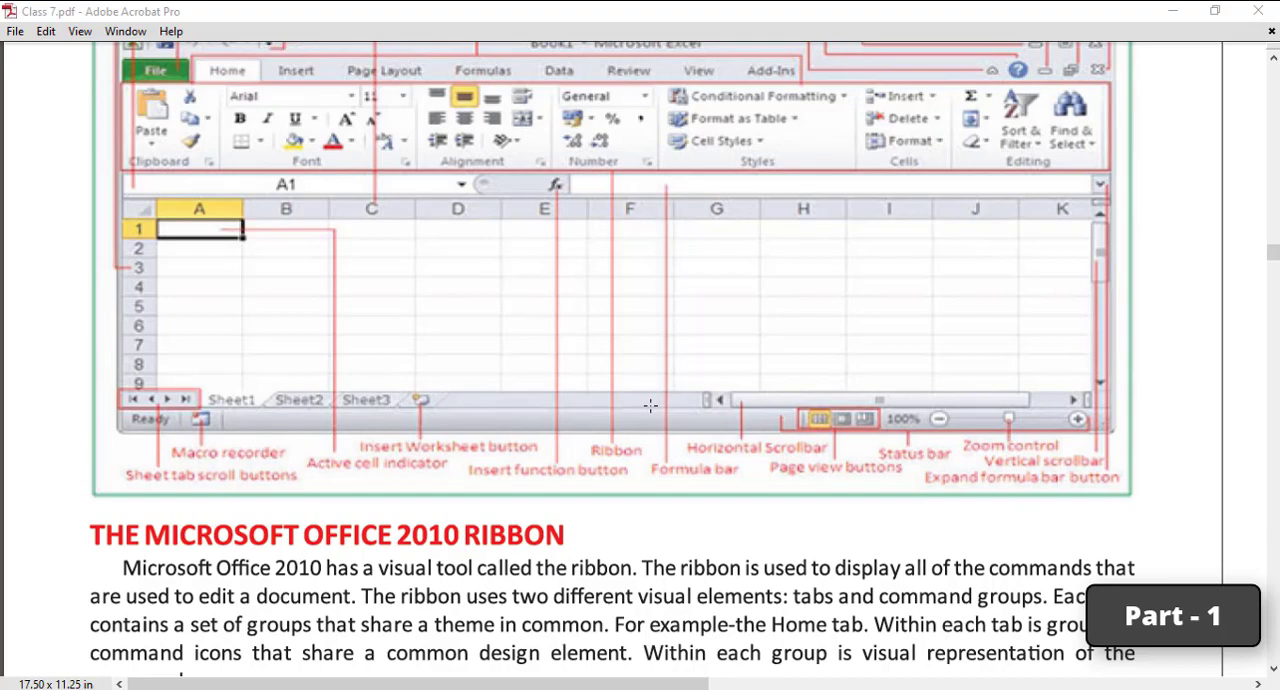
scroll(650, 405, down, 1)
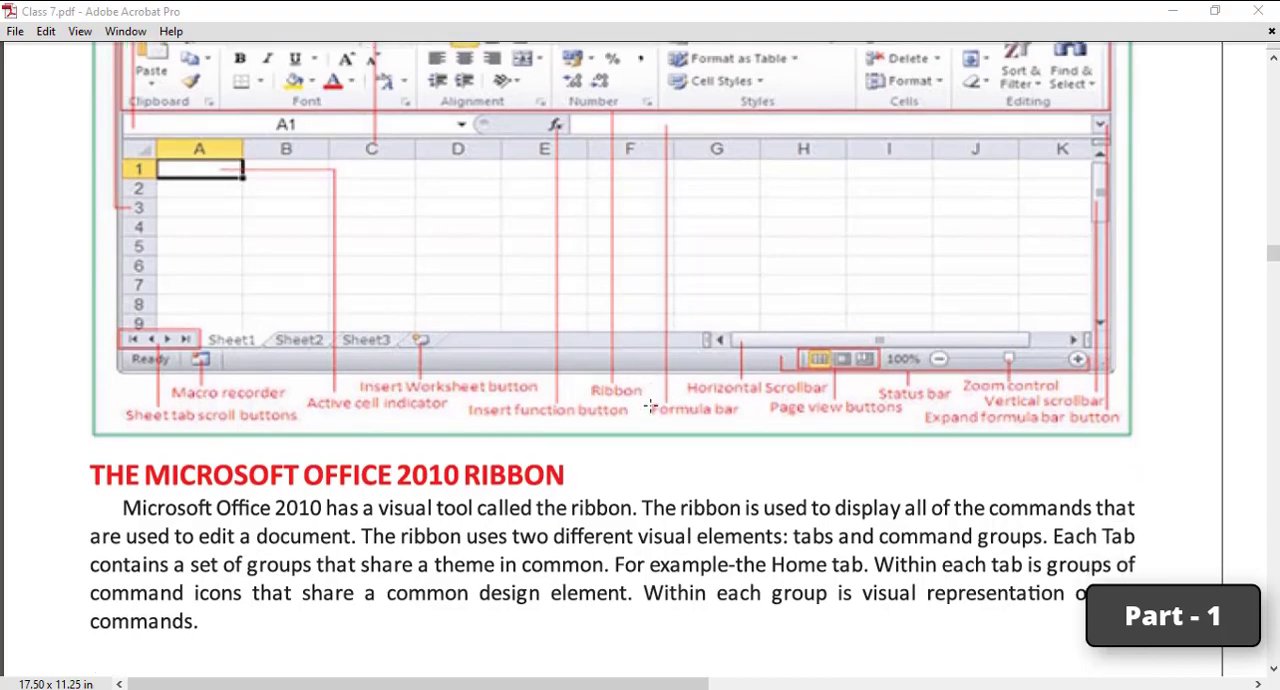
scroll(650, 405, up, 1)
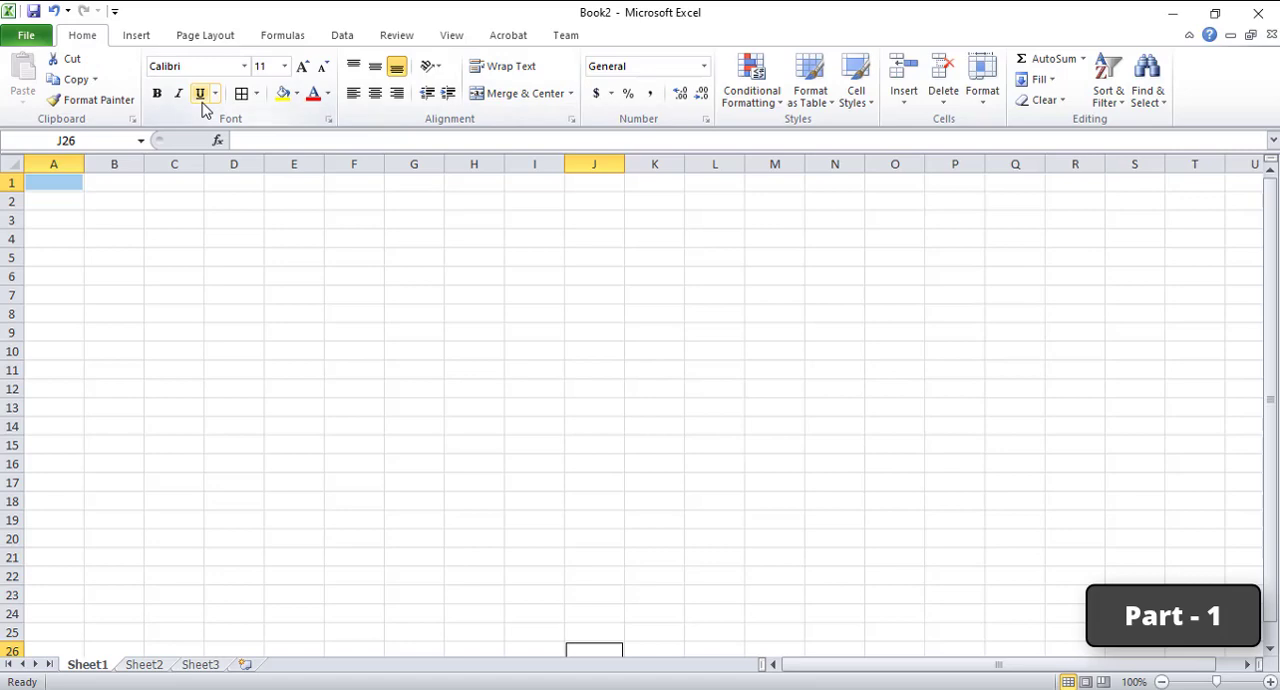
Step: Review the ribbon's Insert, Page Layout, Formulas, Data, Review, View, Acrobat and Team command sets, ending back on Home
click(137, 40)
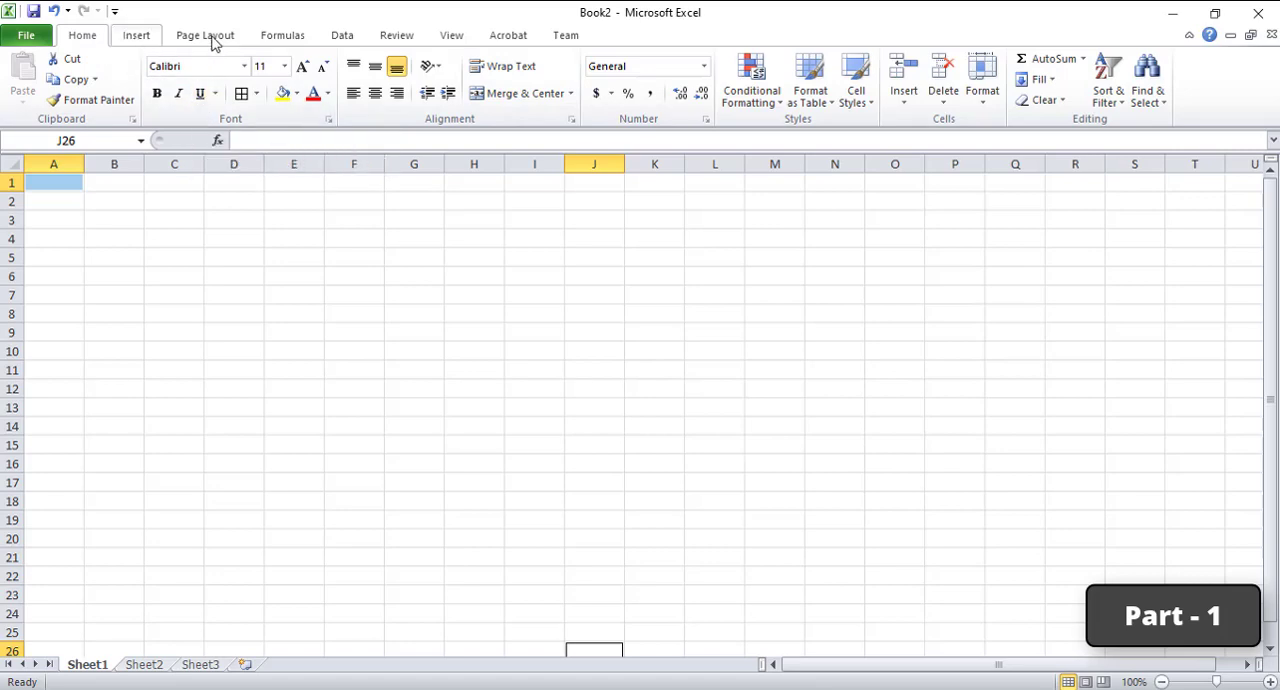
click(212, 38)
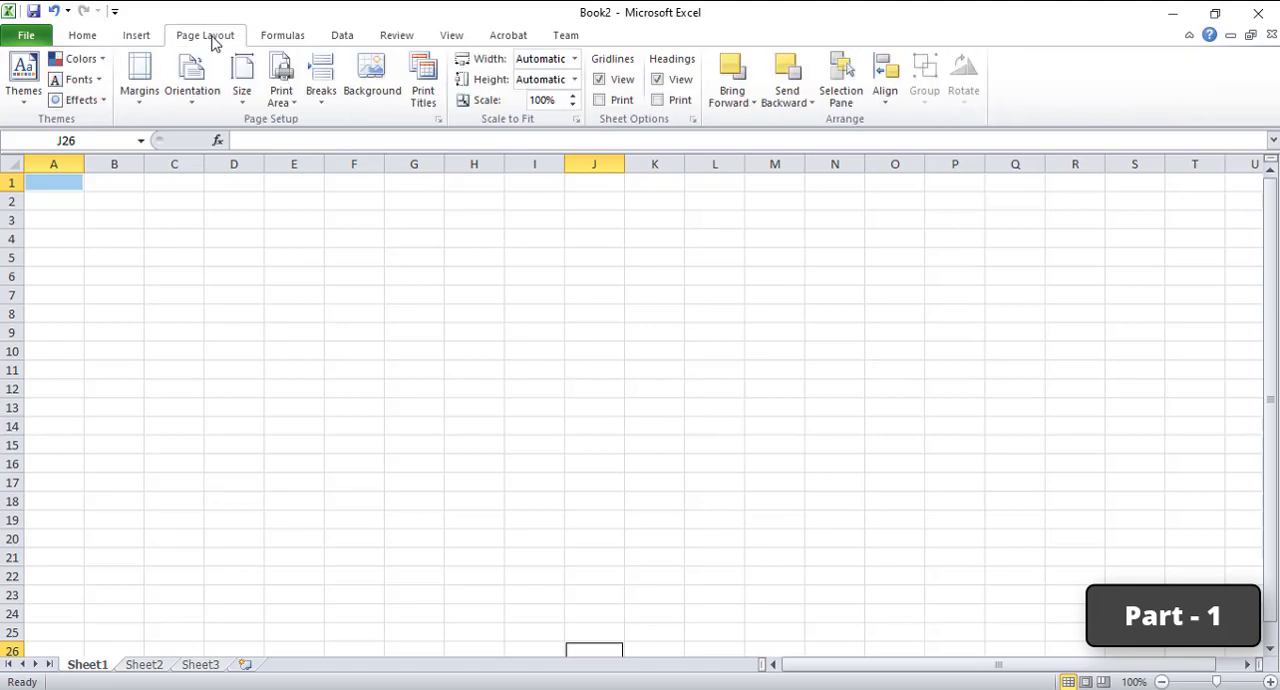
click(282, 38)
click(342, 38)
click(397, 38)
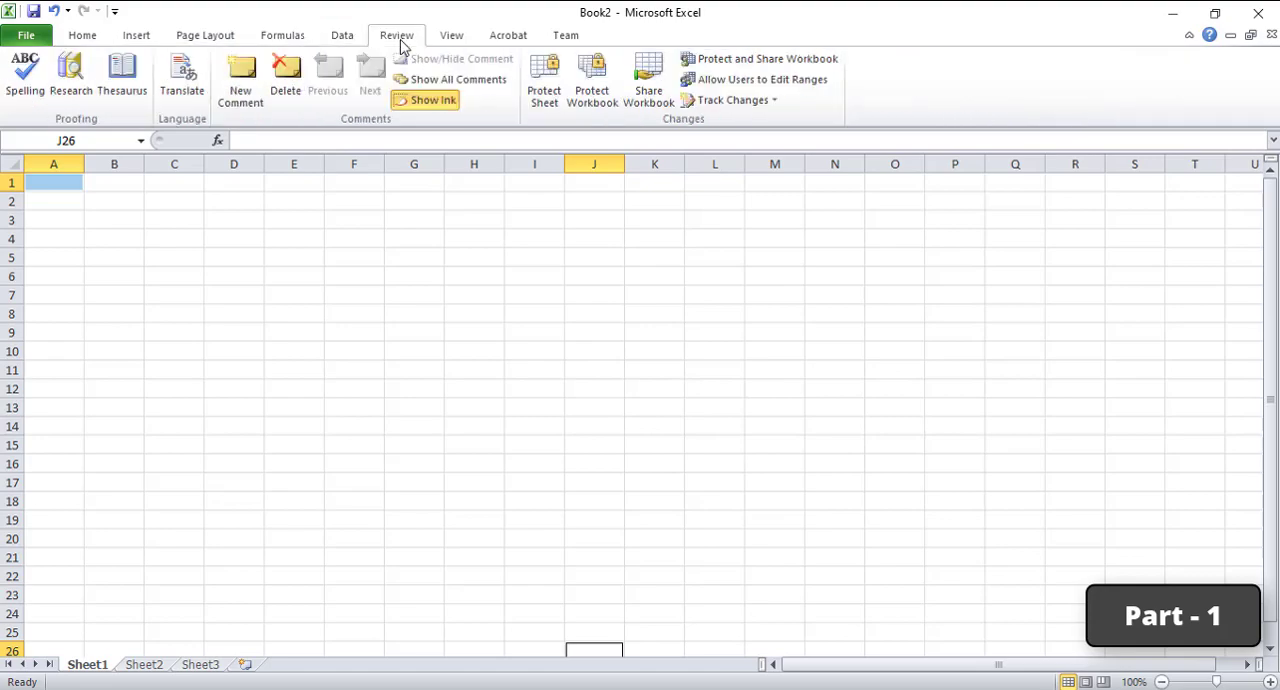
click(447, 40)
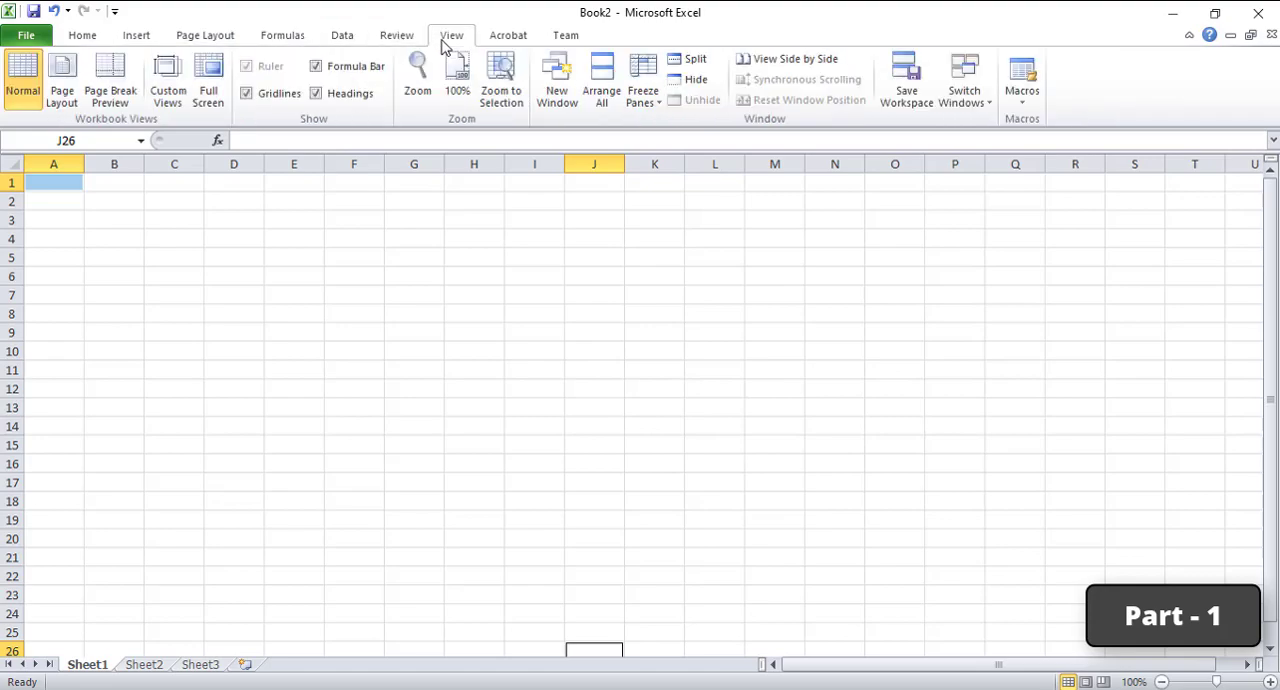
click(505, 38)
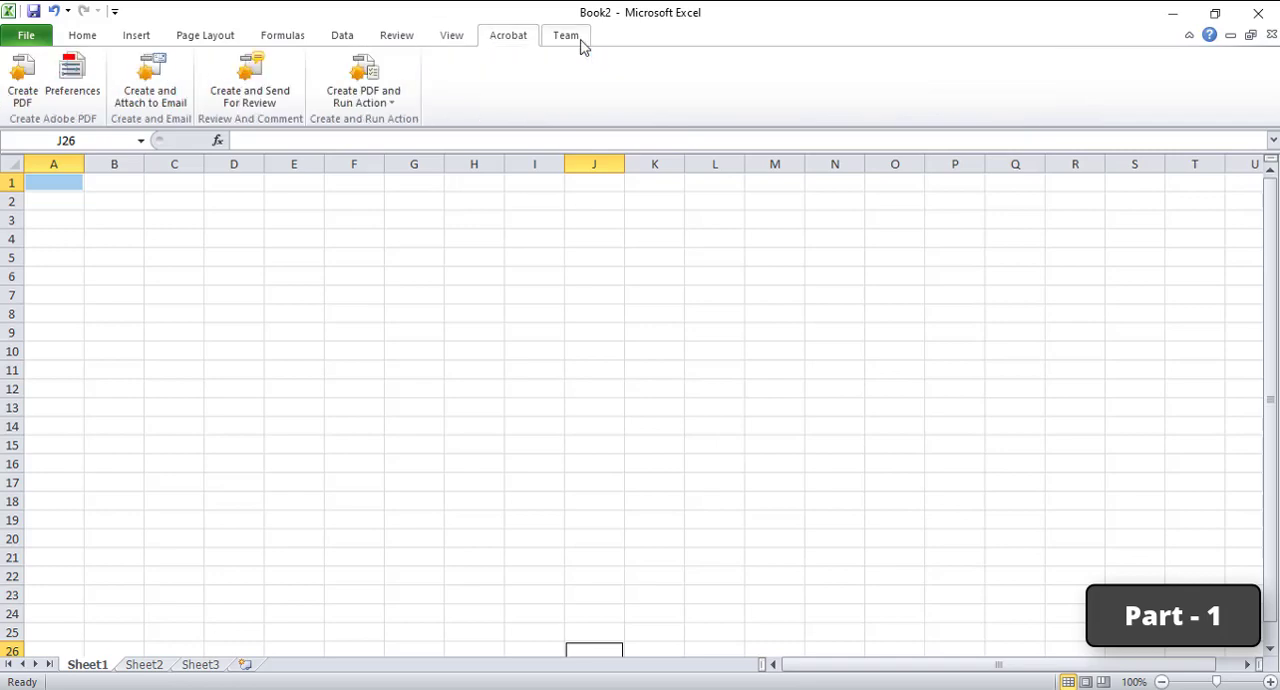
click(572, 40)
click(83, 42)
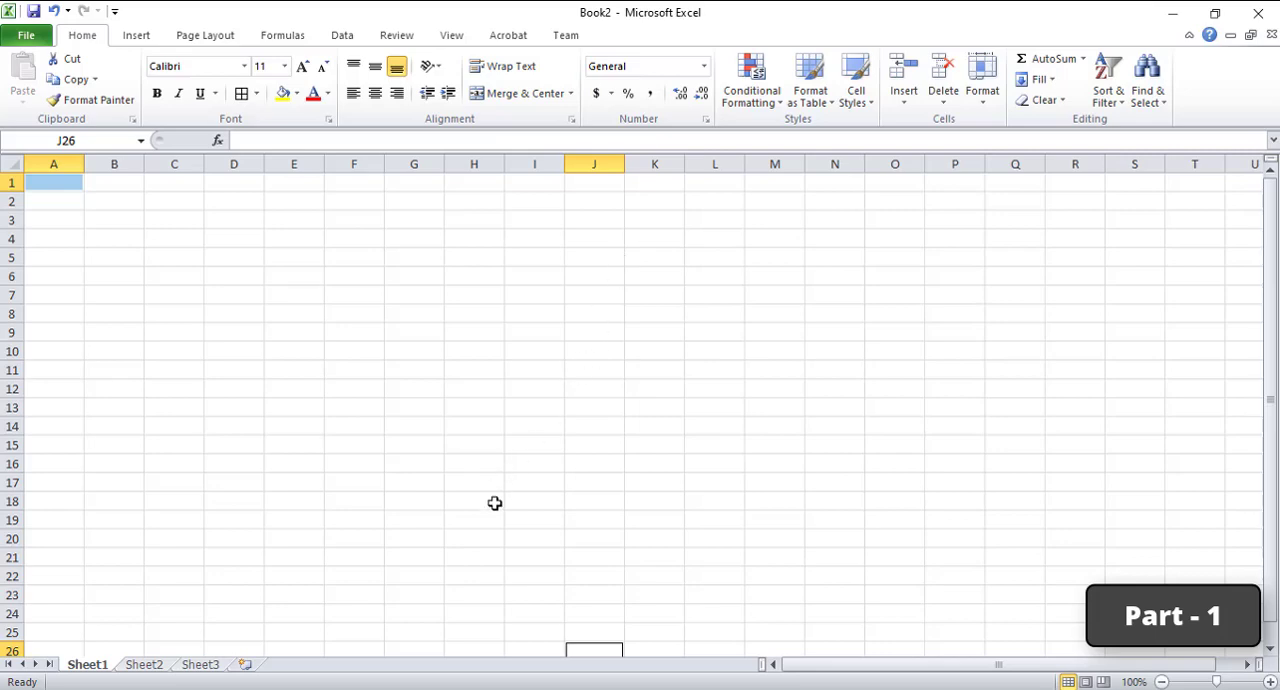
Step: Switch to Class 7.pdf and read the Cells and Active Cells descriptions under Main Parts of MS-Excel Window
mouse_move(573, 688)
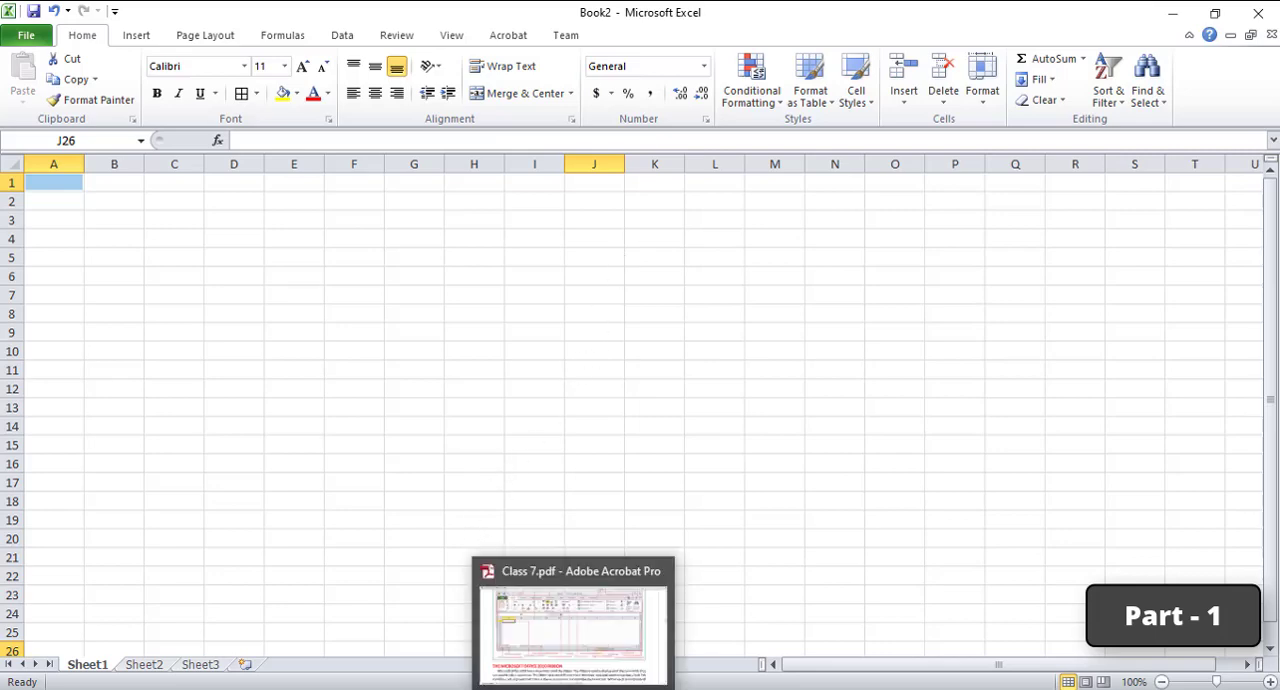
click(586, 641)
scroll(718, 415, down, 5)
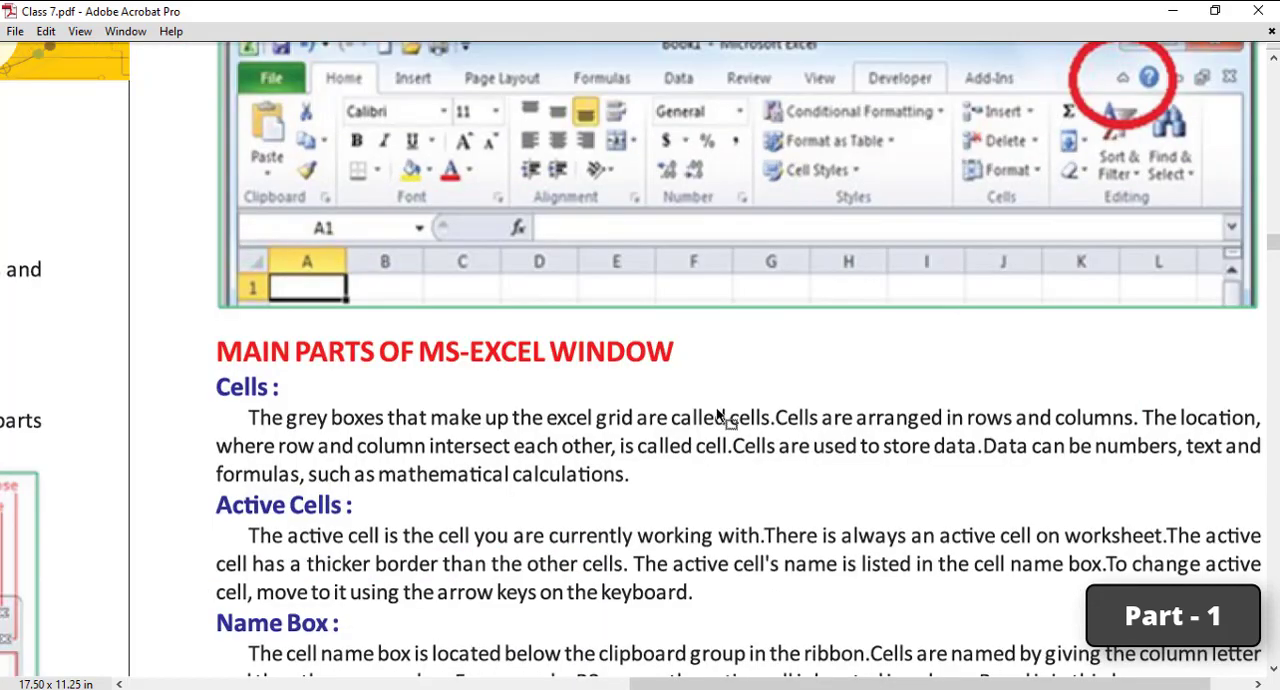
scroll(435, 270, down, 3)
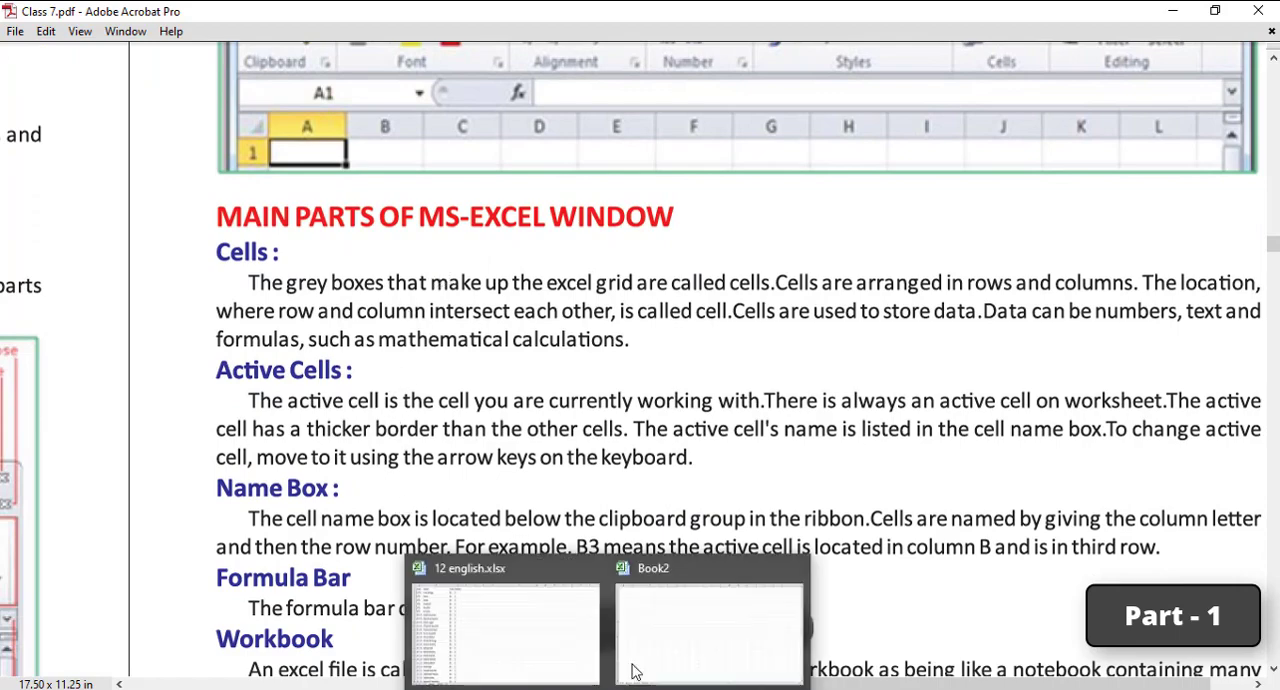
Step: Switch to the Excel workbook Book2, select cell G9 and enlarge the worksheet view to 172%
click(634, 662)
click(392, 330)
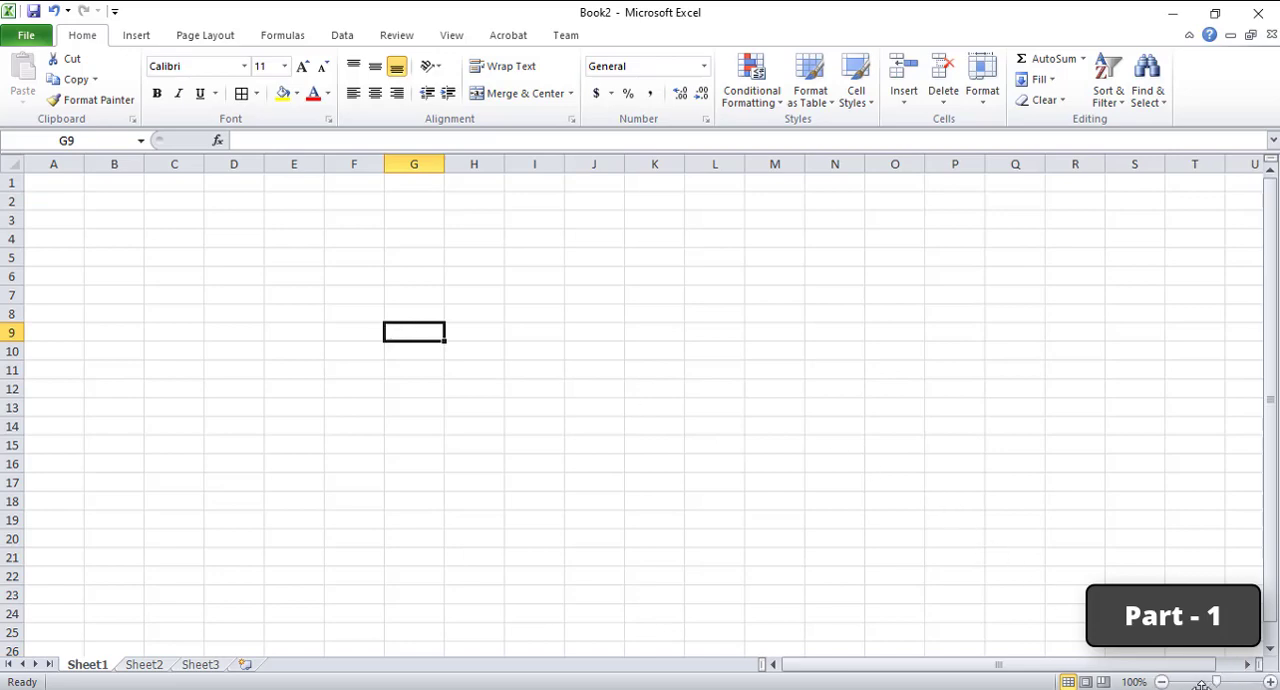
click(1269, 681)
click(1269, 681)
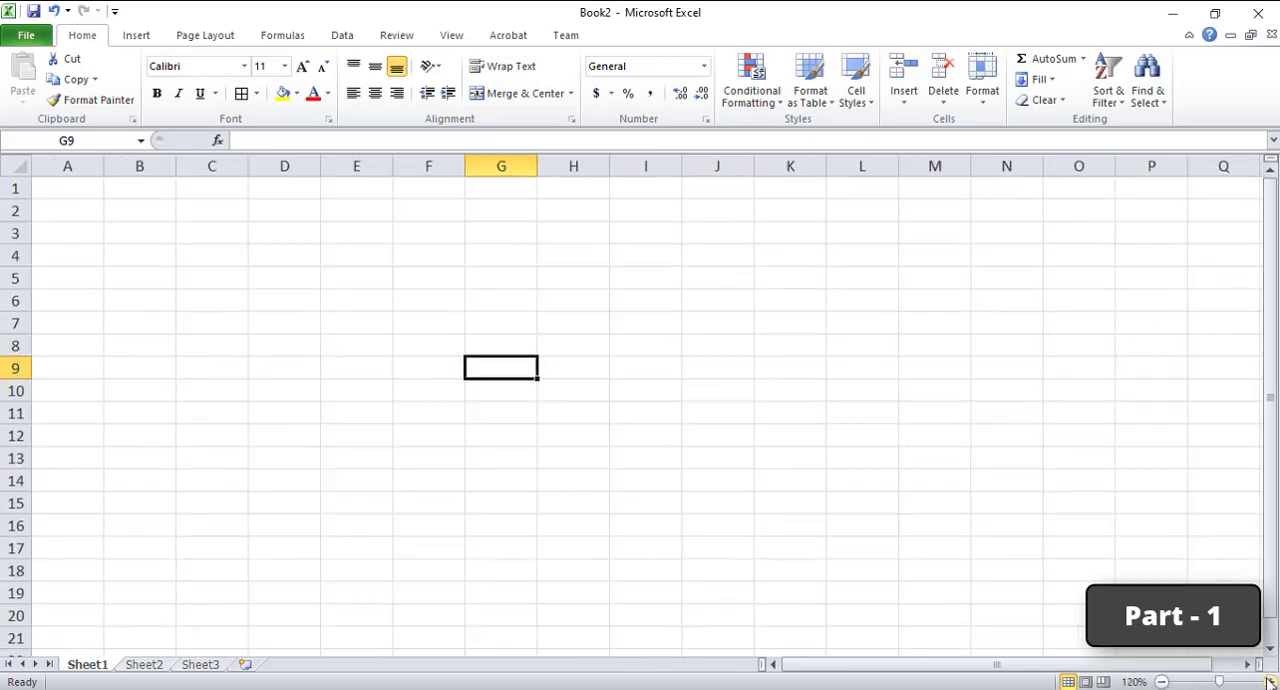
click(1269, 681)
click(1269, 681)
click(1269, 681)
click(1269, 681)
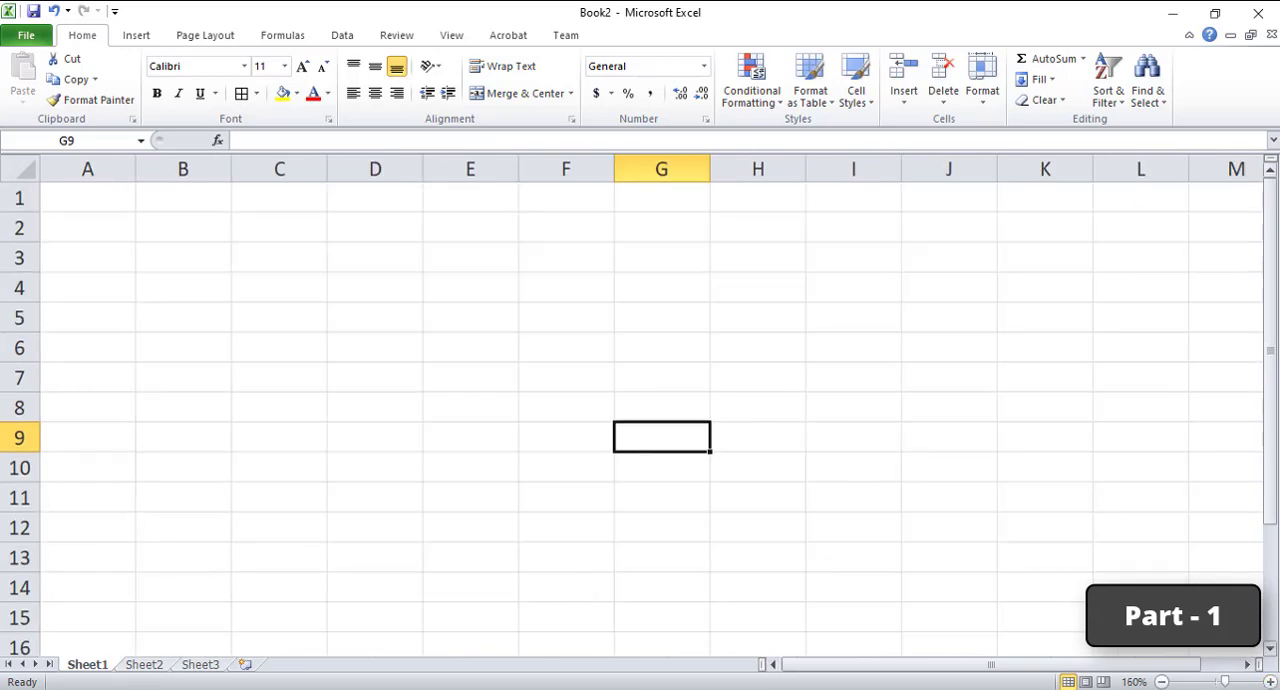
scroll(892, 506, up, 15)
scroll(506, 342, down, 15)
Step: Select cell B1, and highlight entire rows 1 through 9 one after another to demonstrate rows
click(155, 212)
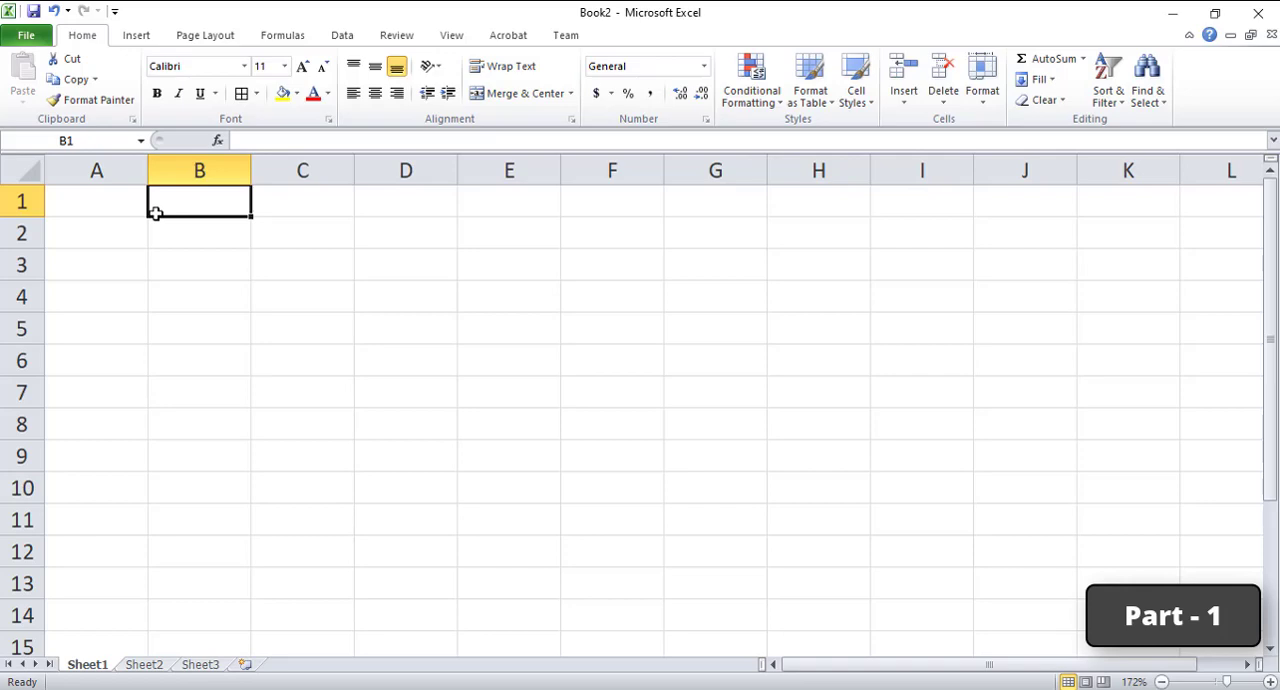
click(22, 202)
click(22, 233)
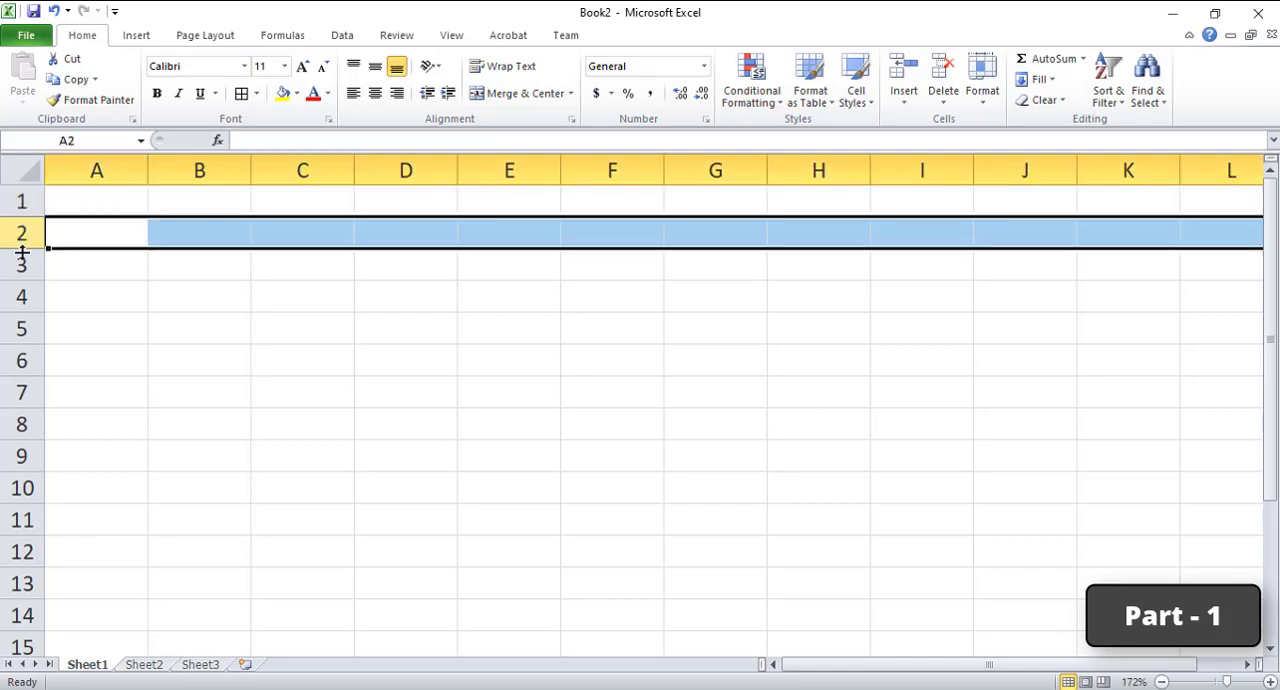
click(22, 264)
click(20, 296)
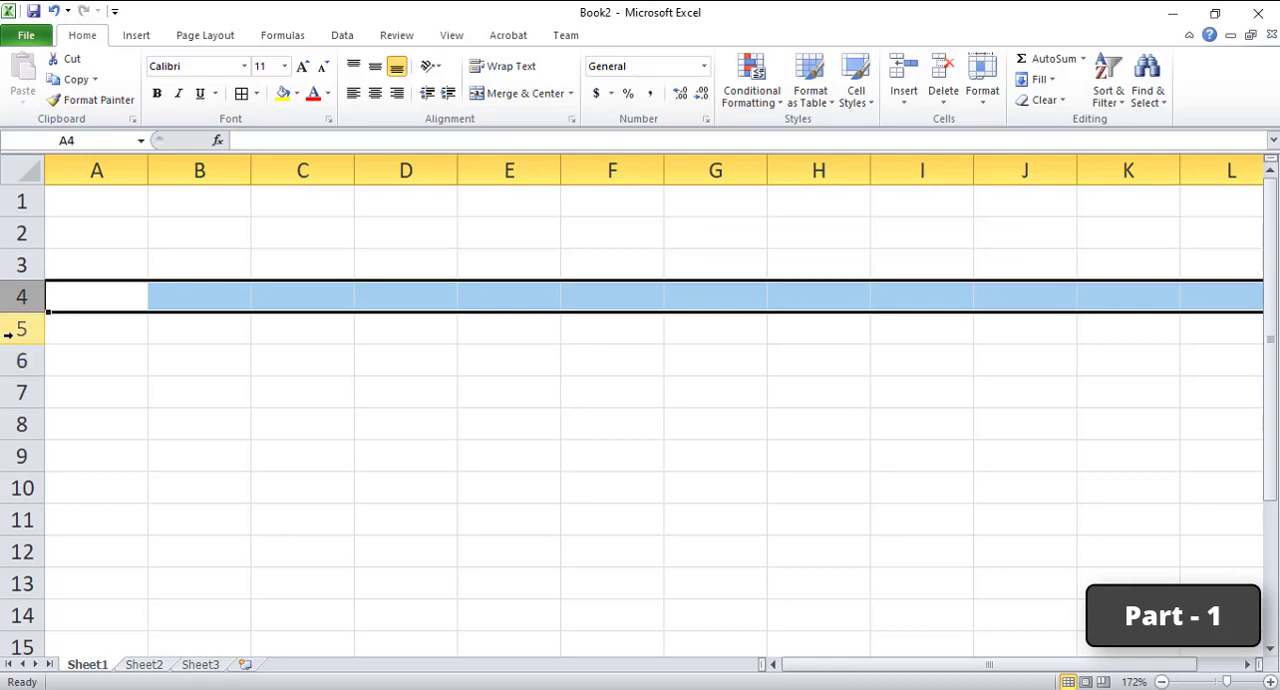
click(12, 330)
click(20, 362)
click(20, 393)
click(20, 425)
click(20, 455)
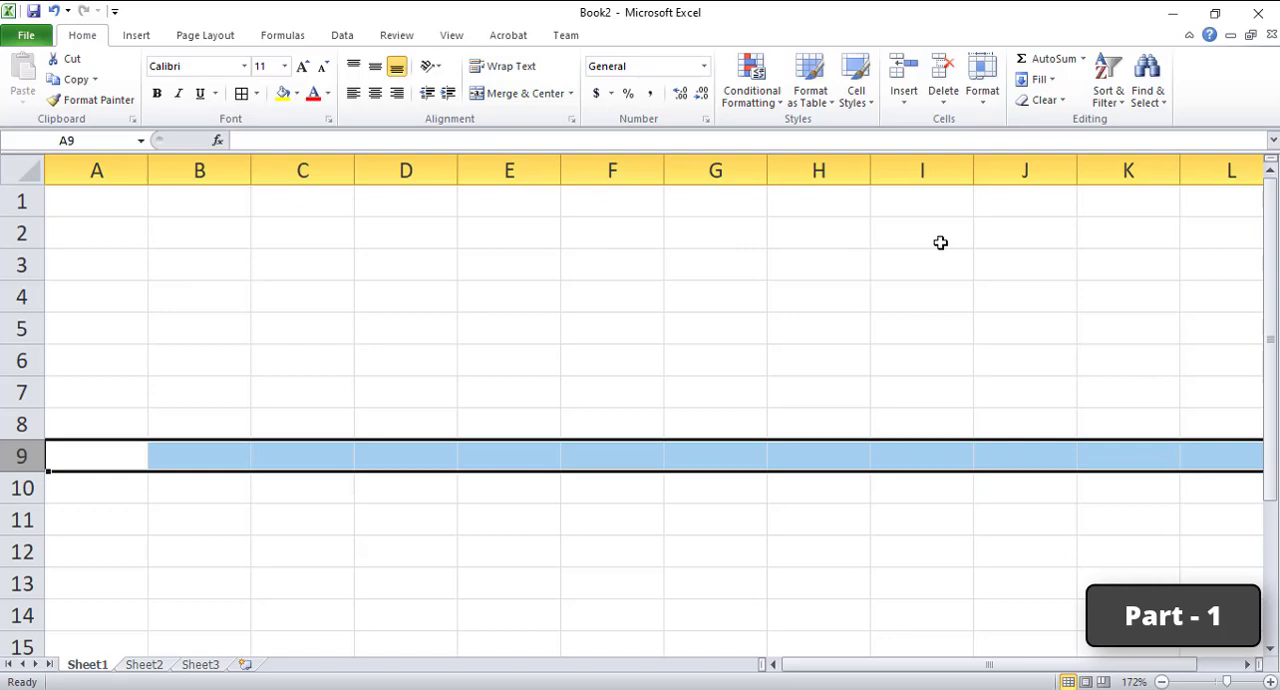
Step: Highlight row 1 again and columns A, B, C, D and F in turn, finishing on cell D5
click(12, 201)
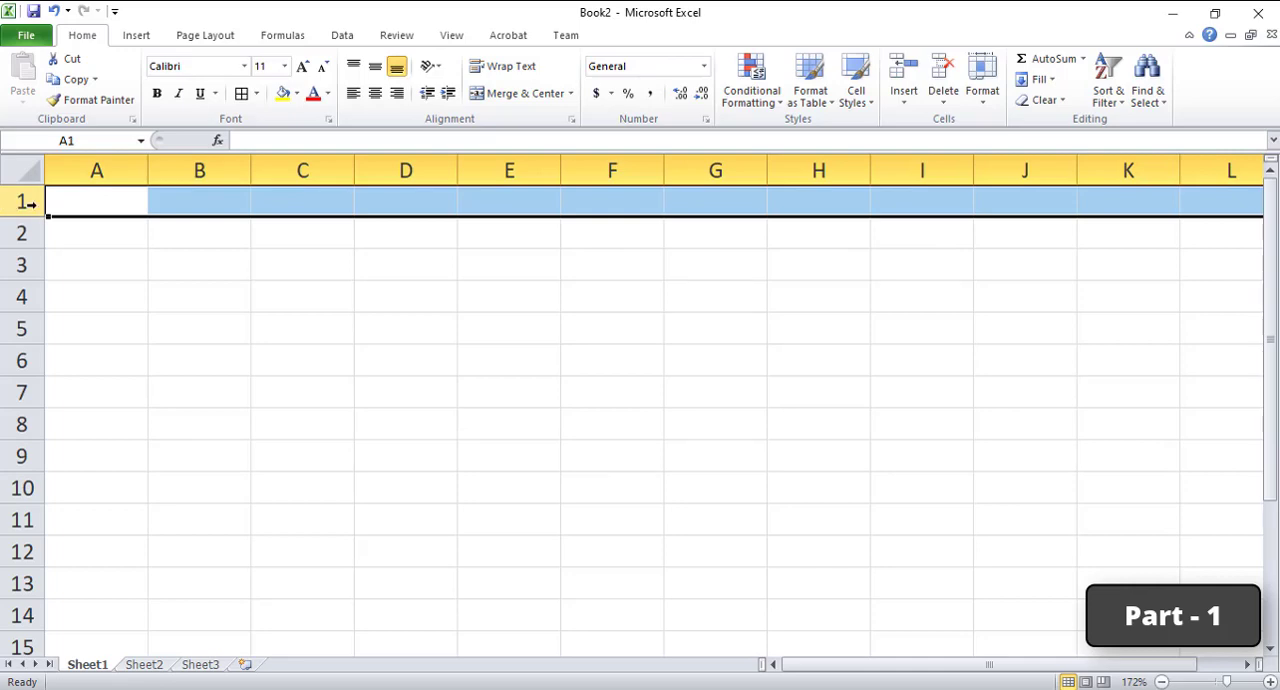
click(105, 168)
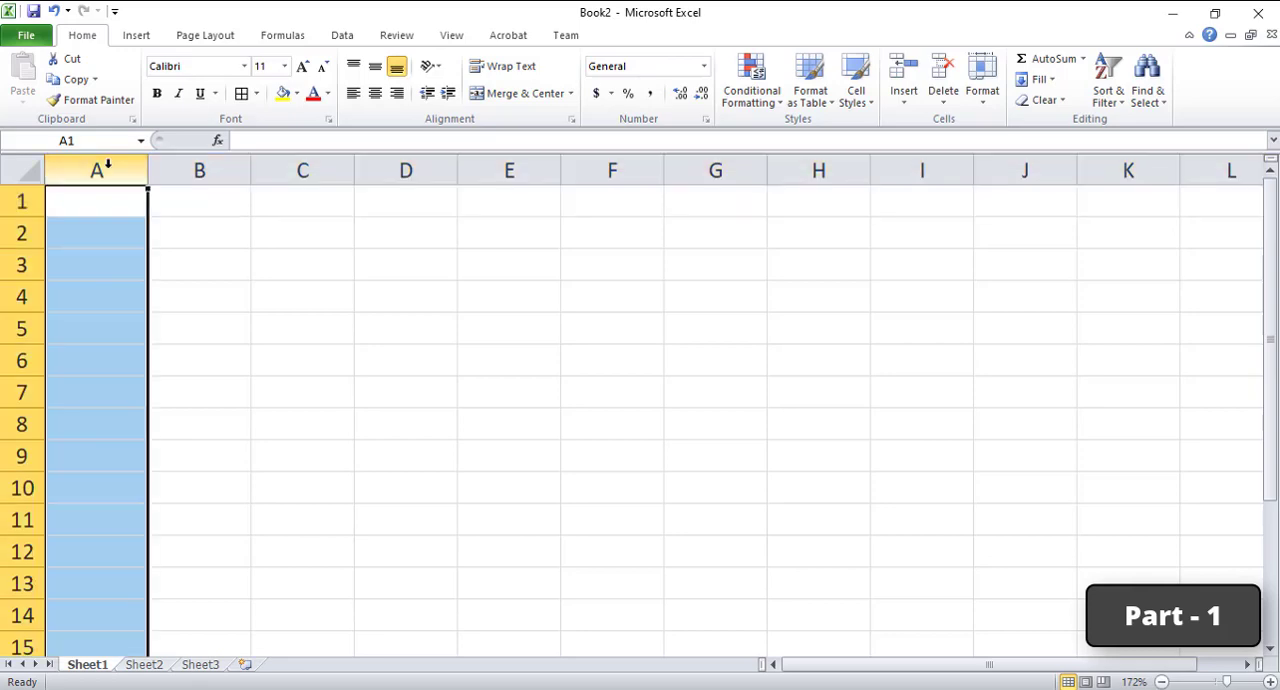
click(236, 166)
click(302, 168)
click(450, 168)
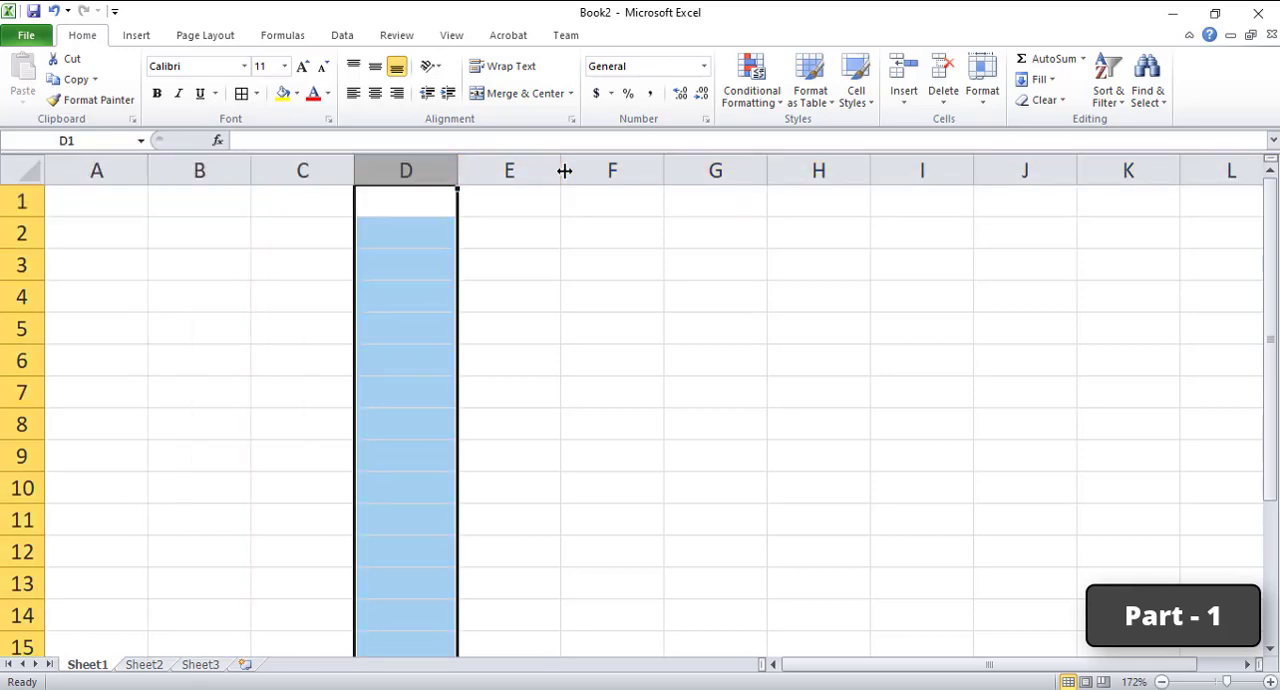
click(645, 165)
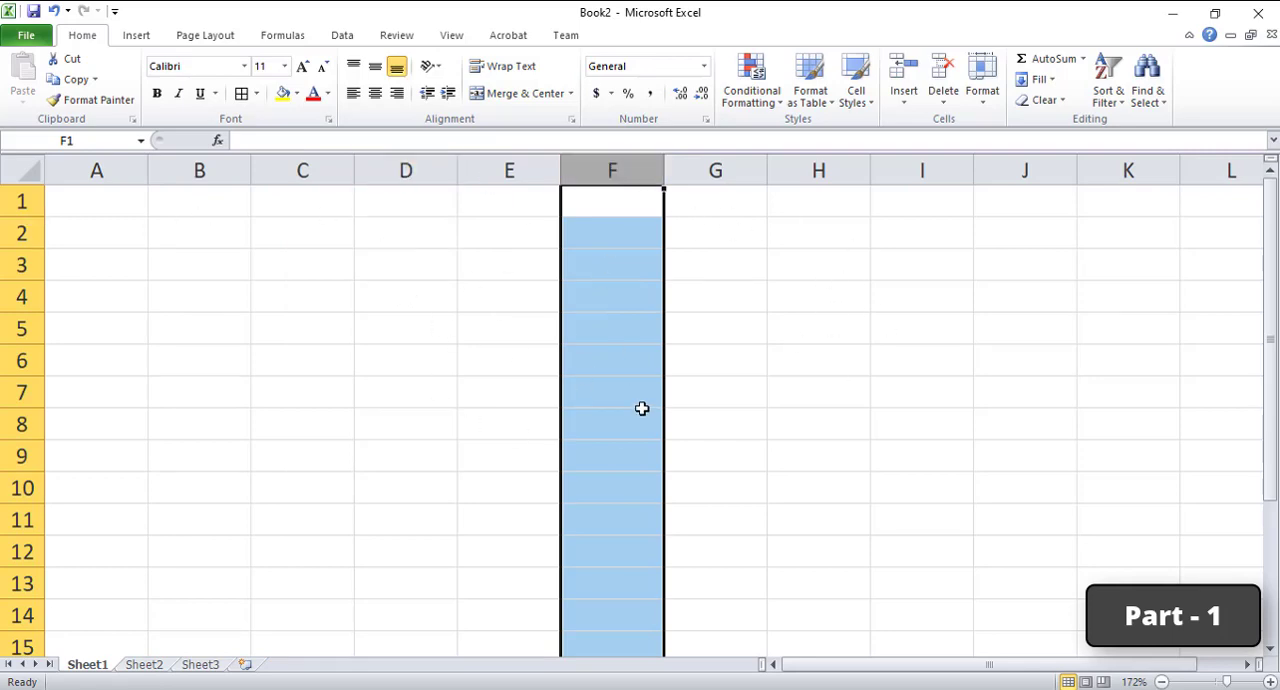
click(451, 316)
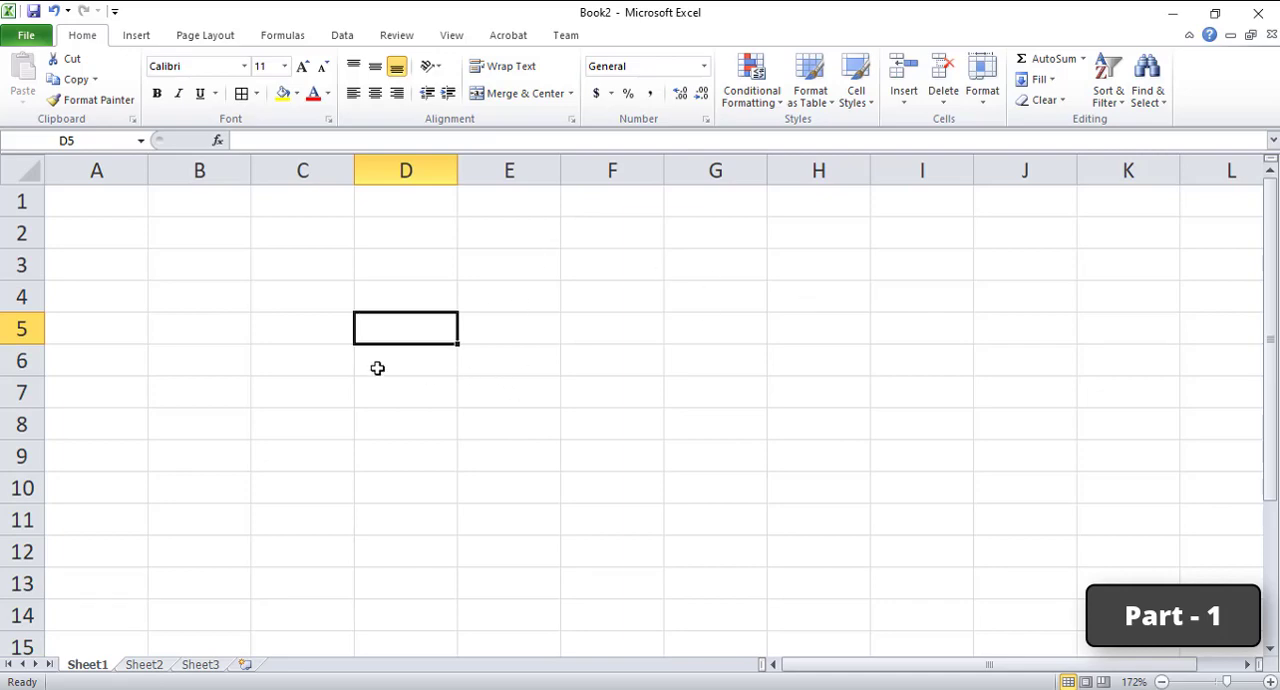
Step: Apply all borders to the whole of row 3
click(18, 265)
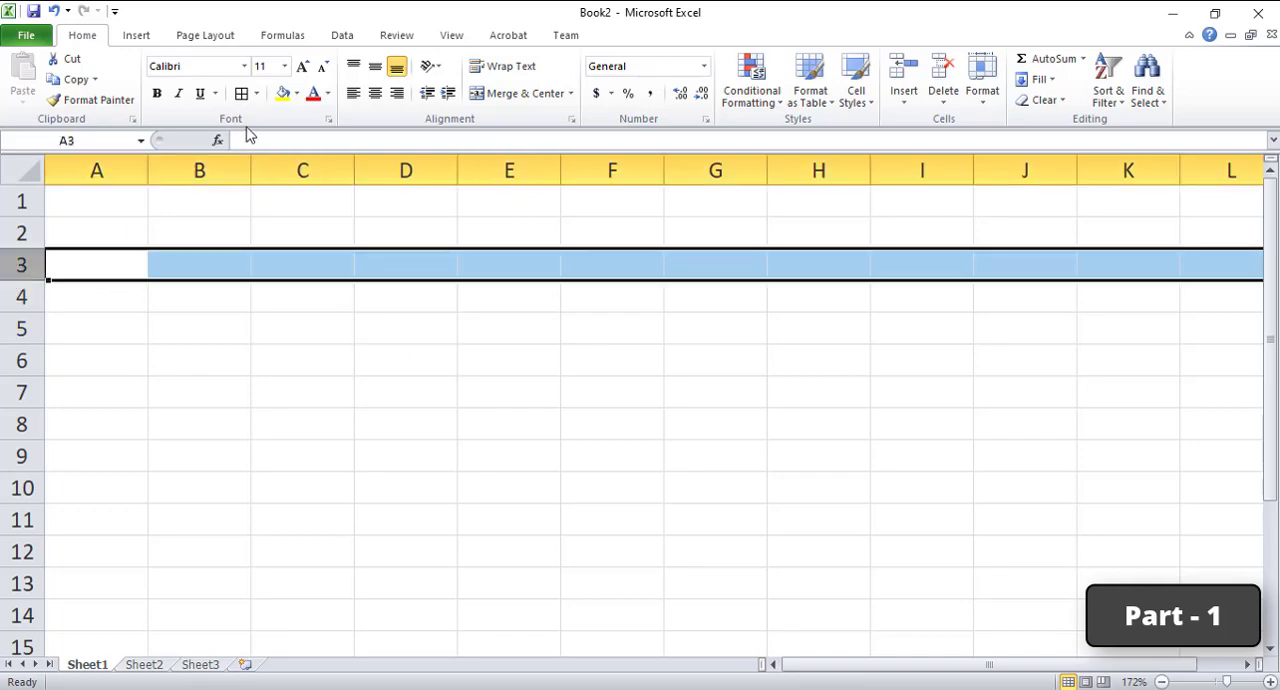
click(241, 93)
click(310, 317)
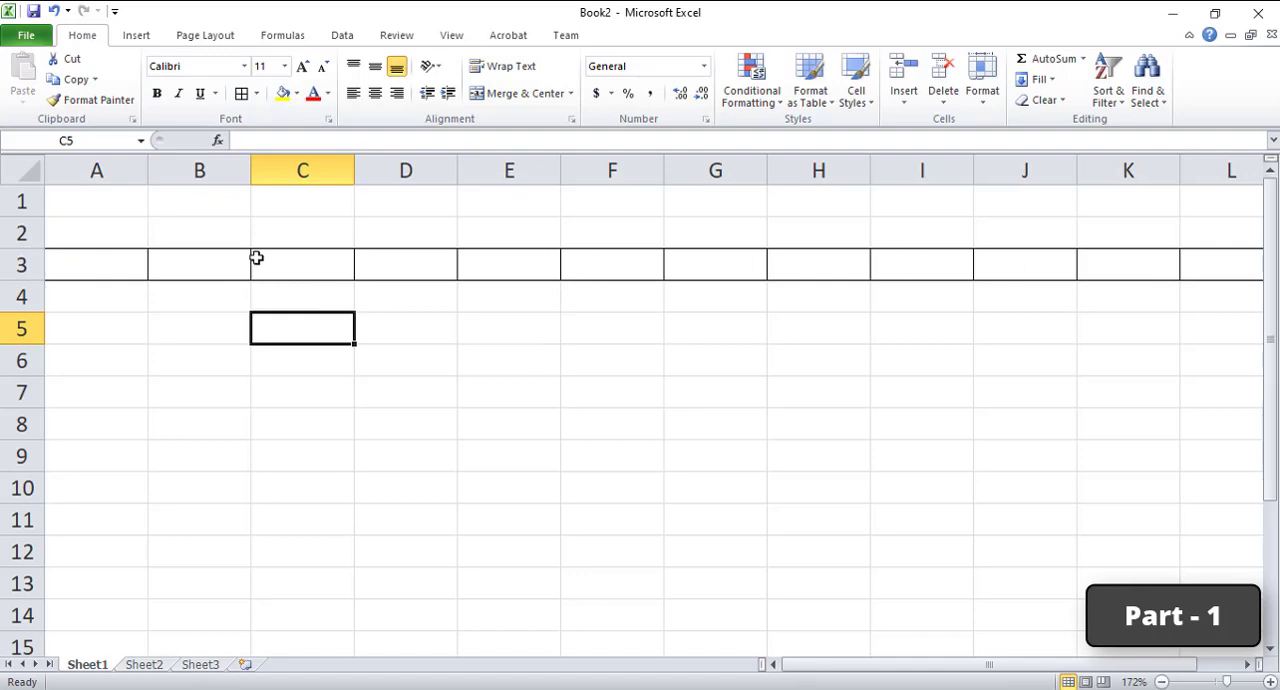
Step: Apply all borders to the whole of column B
click(194, 166)
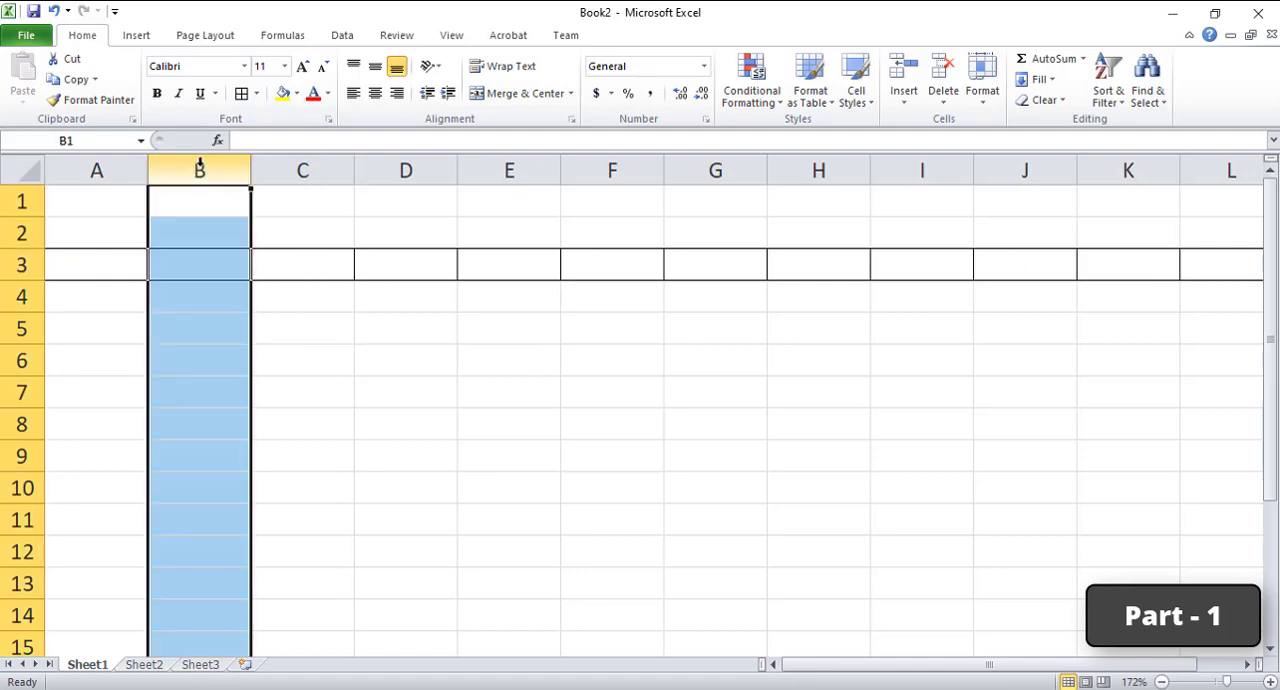
click(241, 93)
click(297, 300)
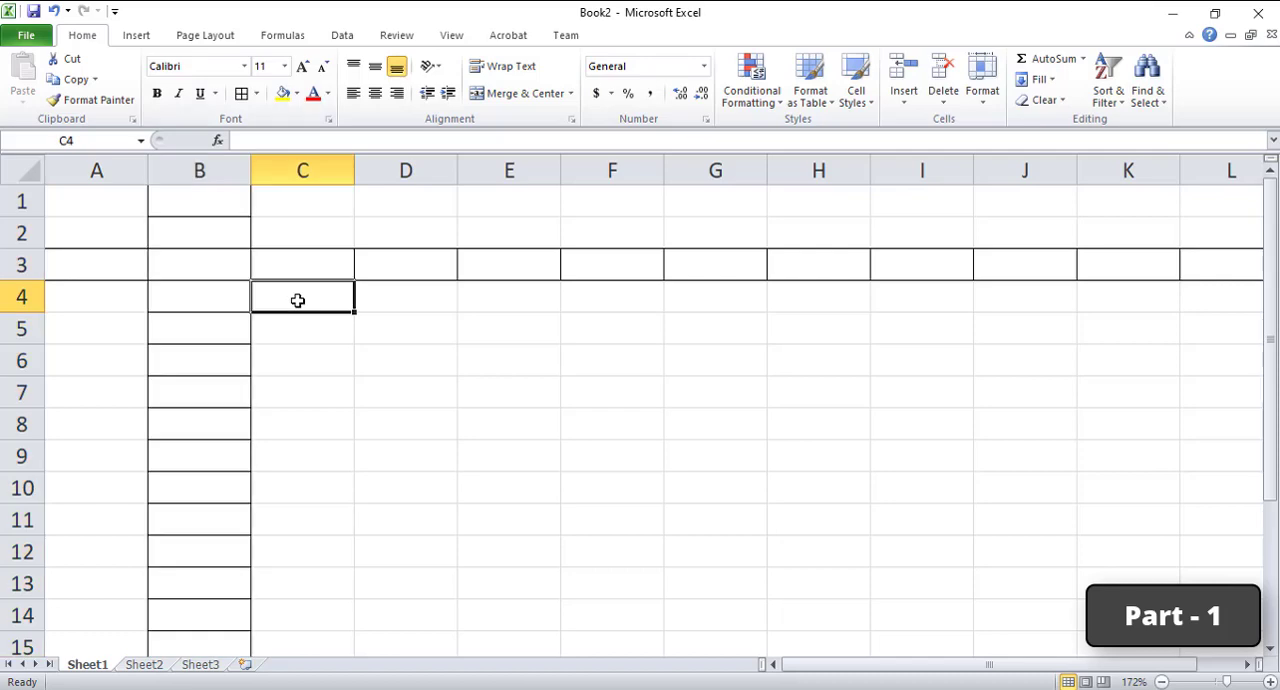
Step: Enter 12 in cell B3, where the bordered row and column intersect
click(97, 265)
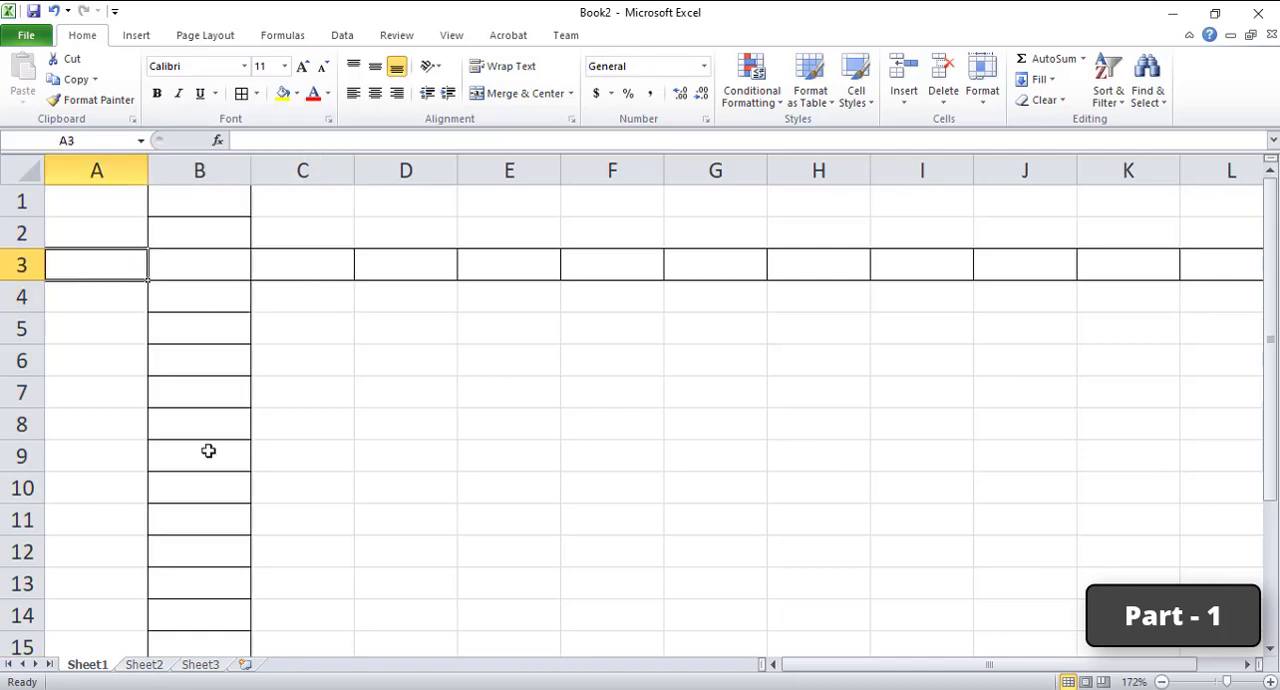
click(181, 264)
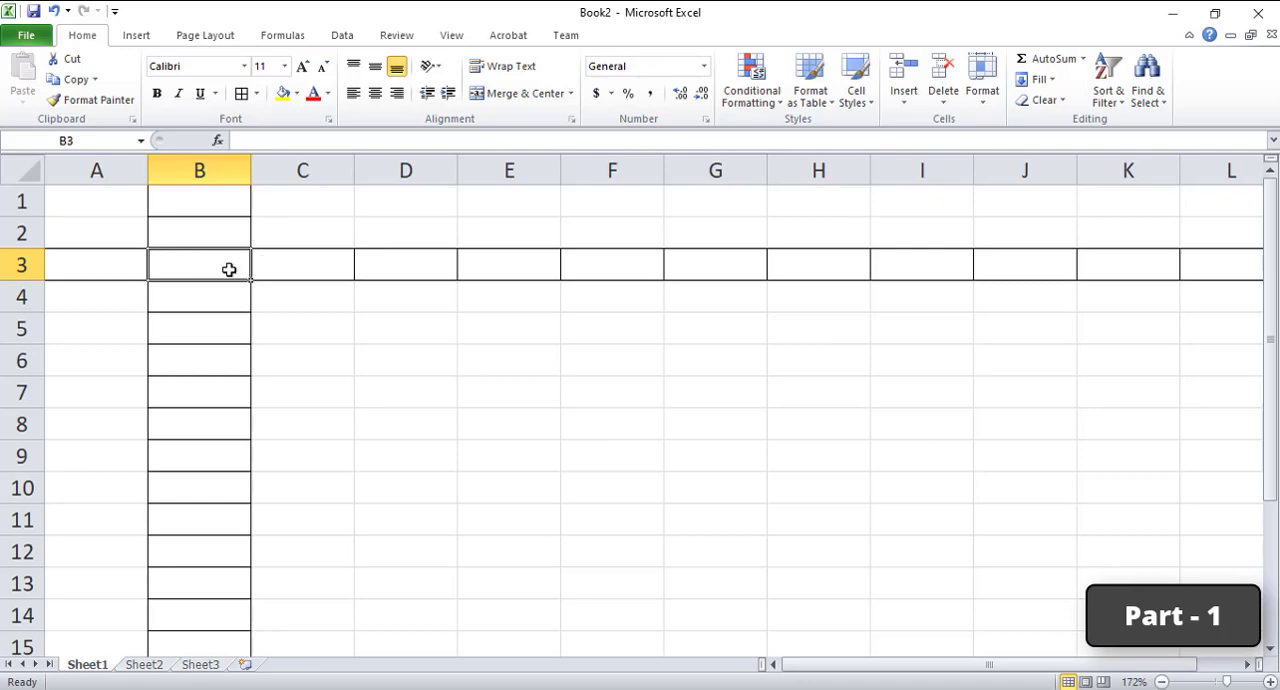
text(12)
key(Return)
Step: Enter 25 in cell C3, beside the number in B3
click(229, 268)
key(Tab)
text(25)
key(Return)
Step: Select cells B3 and C3 in turn to examine the active cell and its contents
click(231, 266)
key(Left)
click(232, 258)
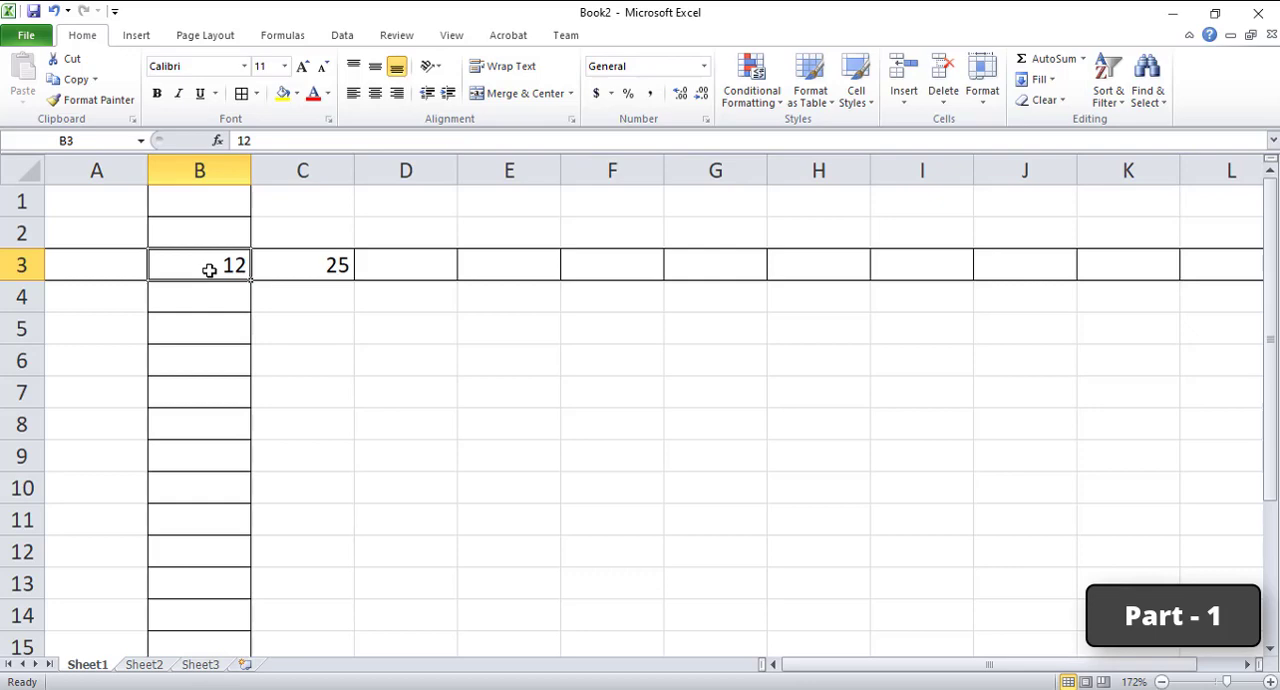
click(309, 273)
click(184, 273)
Step: Switch windows to check the PDF notes, and enlarge the Book2 worksheet view to 270%
mouse_move(607, 663)
click(605, 620)
click(1269, 681)
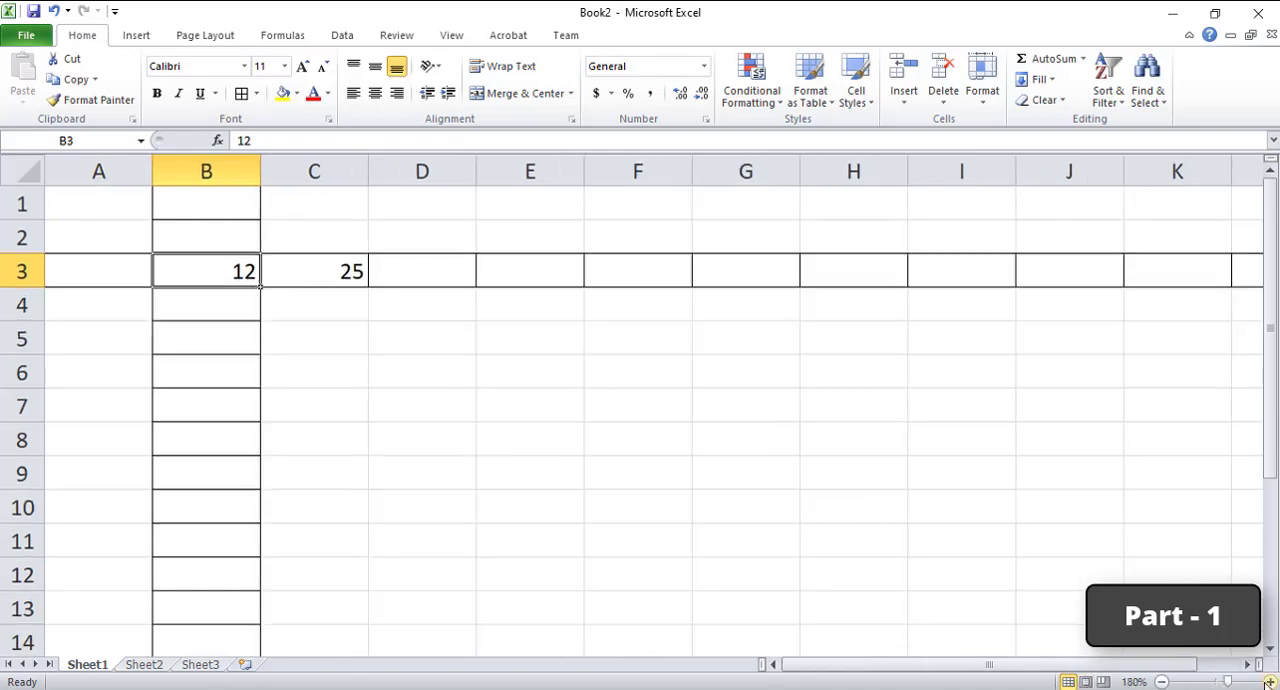
click(1269, 681)
click(1269, 681)
click(1269, 681)
click(1269, 681)
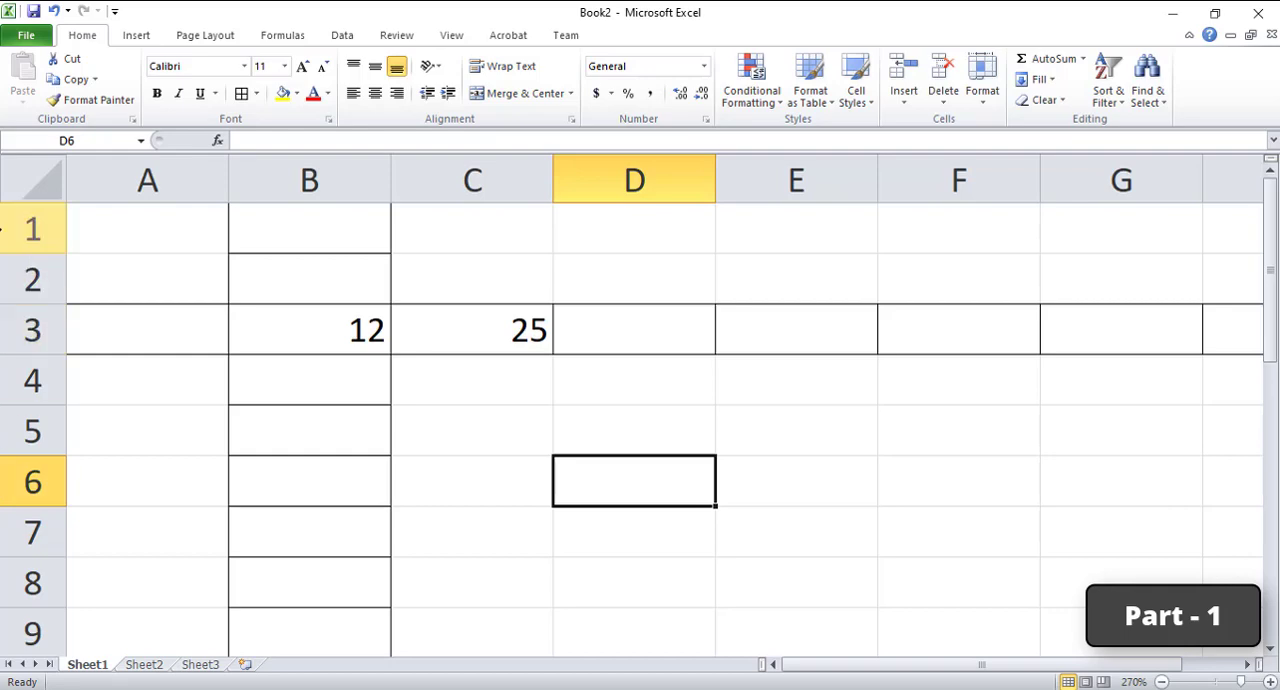
Step: Examine the Name Box and formula bar for cells D6, E4, B3, C3 and D4 in turn
click(62, 141)
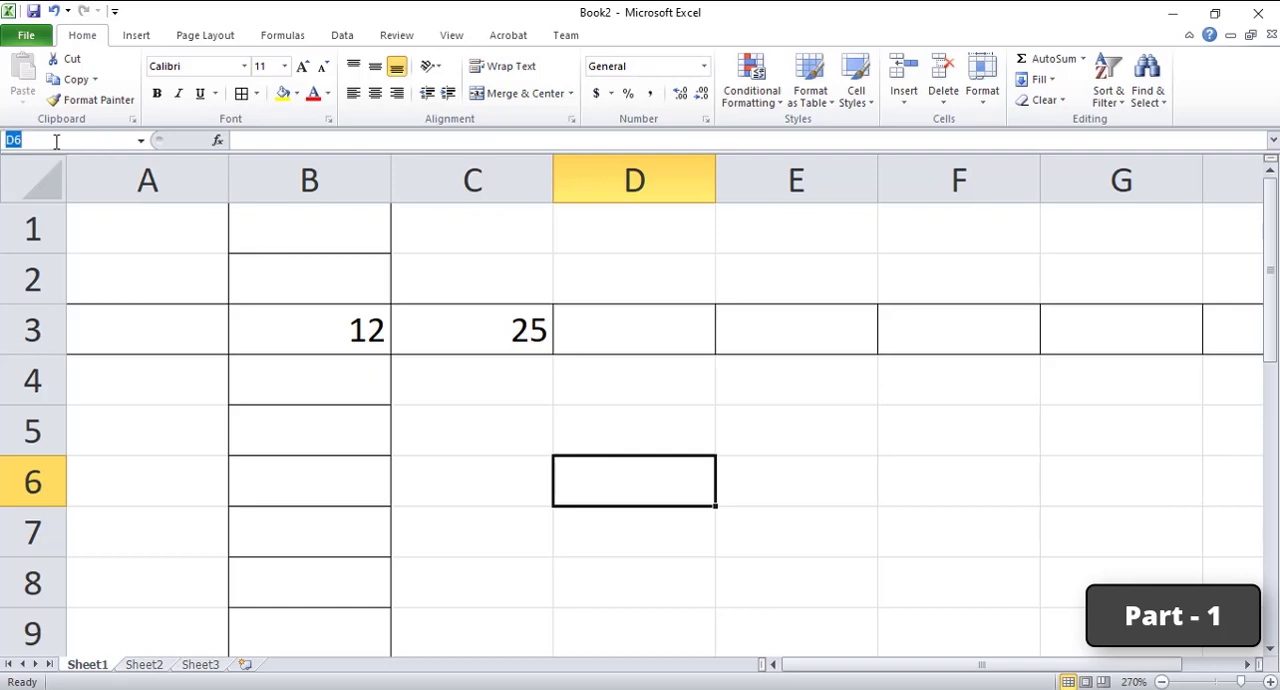
click(625, 465)
click(802, 384)
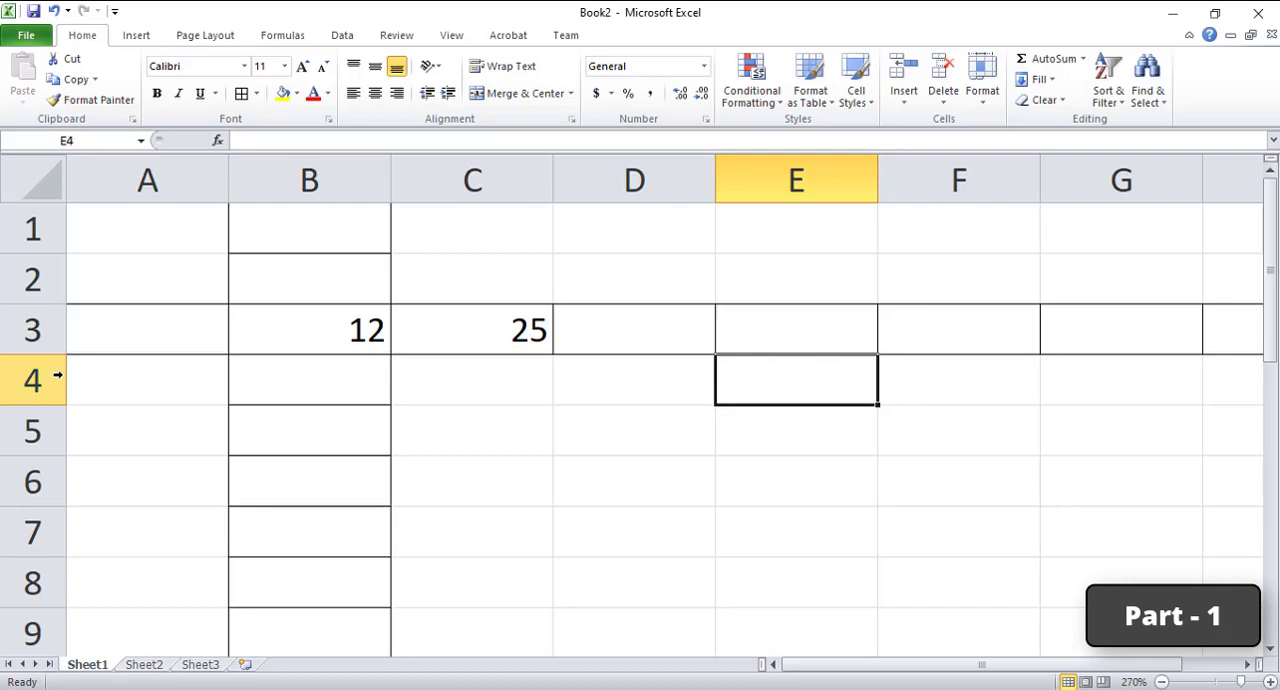
click(355, 330)
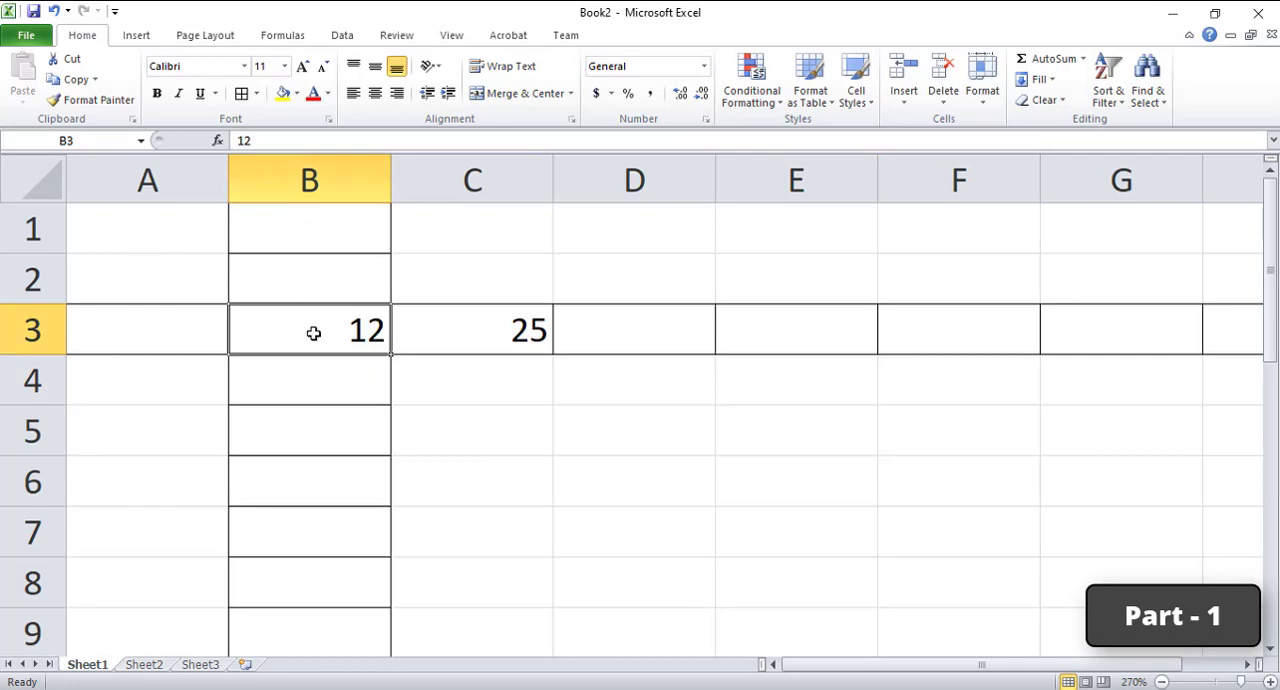
click(497, 332)
click(633, 376)
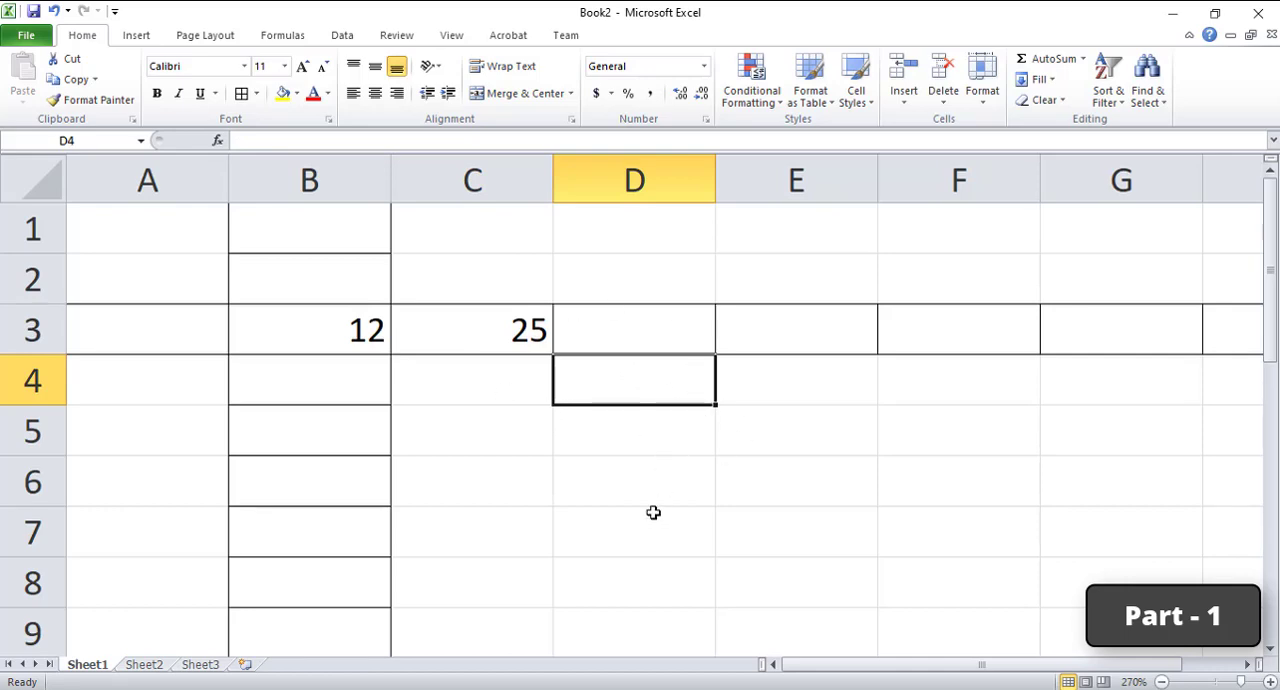
Step: Switch to Class 7.pdf and read the Name Box, Formula Bar and Workbook descriptions
click(590, 689)
scroll(268, 478, down, 3)
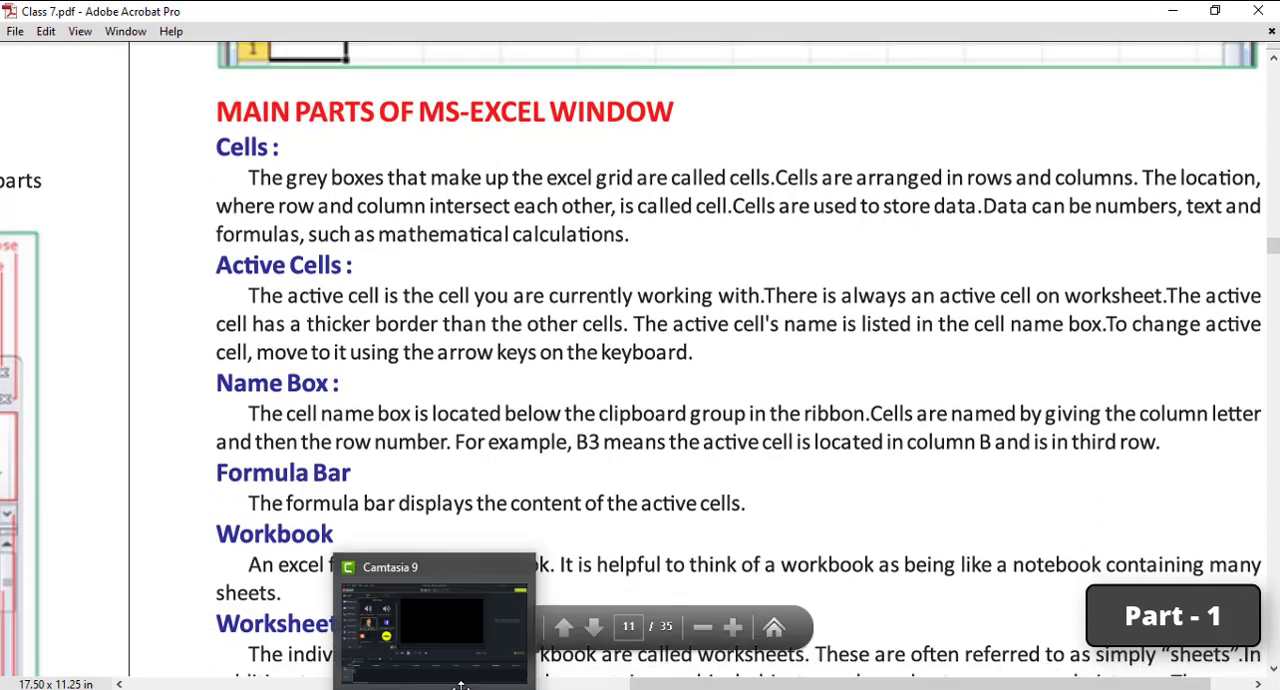
Step: Switch to the Book2 workbook in Excel and look at the Insert Function dialog for cell D4 without inserting anything
mouse_move(609, 689)
click(695, 641)
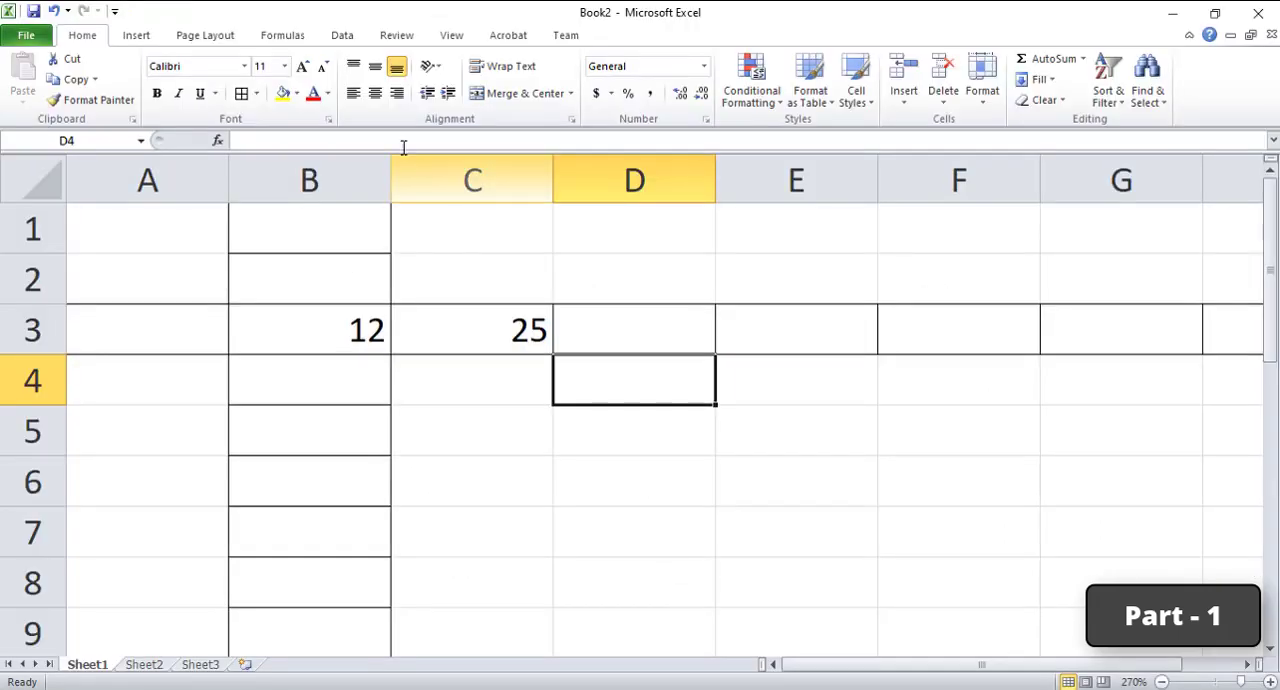
click(225, 141)
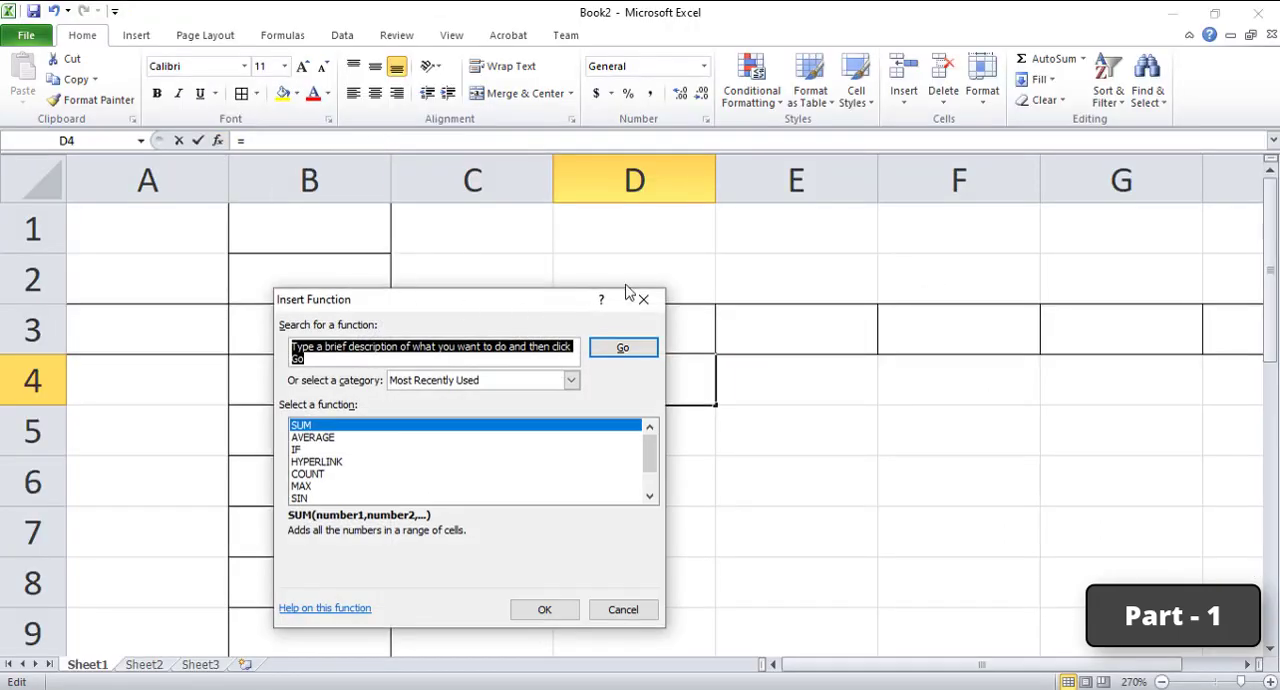
key(Escape)
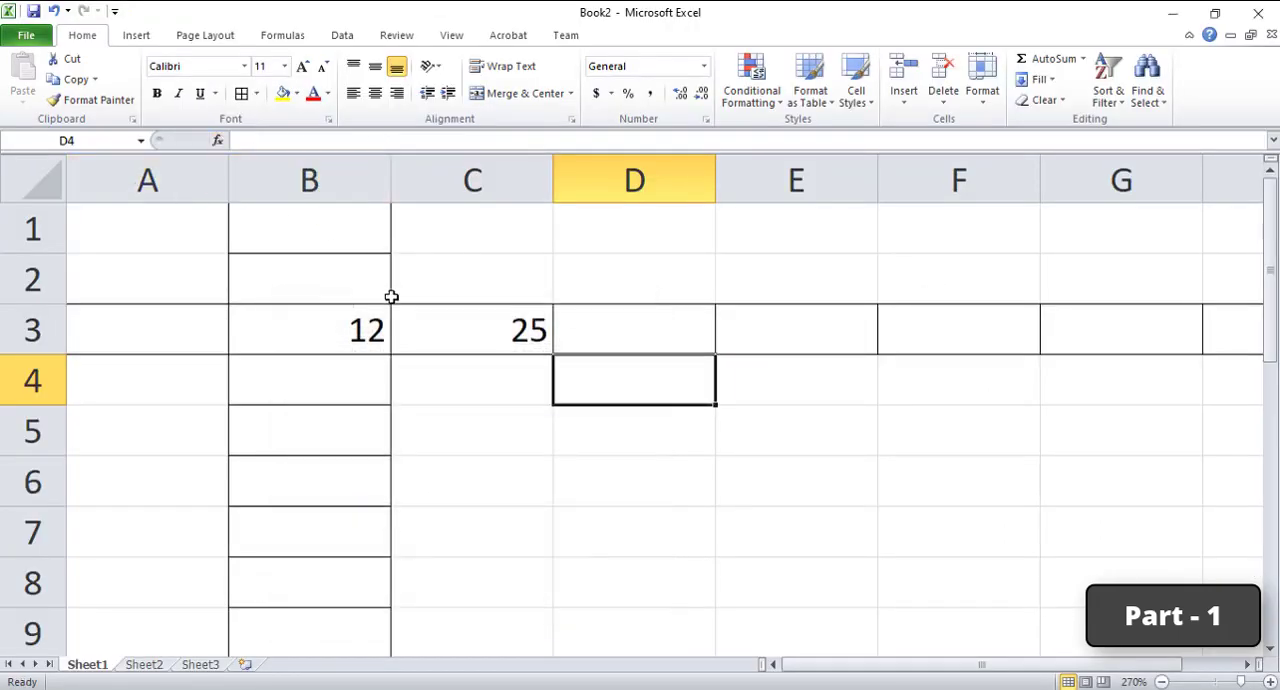
Step: Enter the formula =sum(B3,c3) in cell D3 to add the numbers in B3 and C3
click(654, 326)
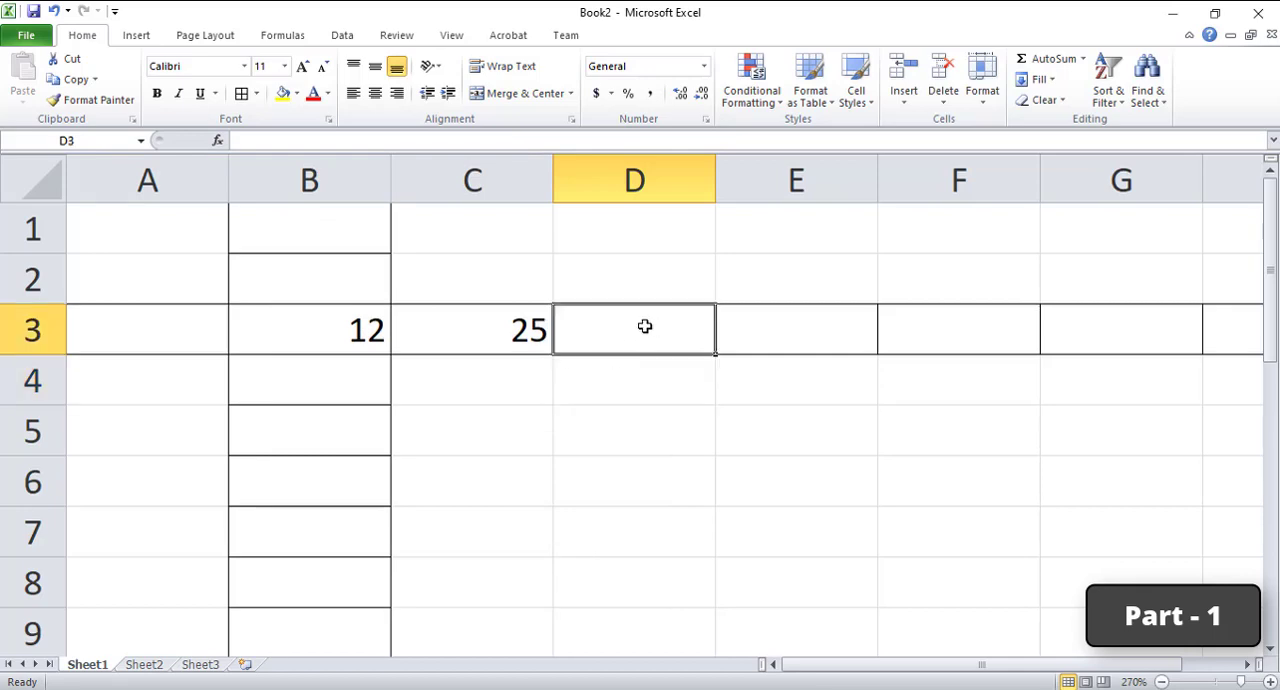
text(=su)
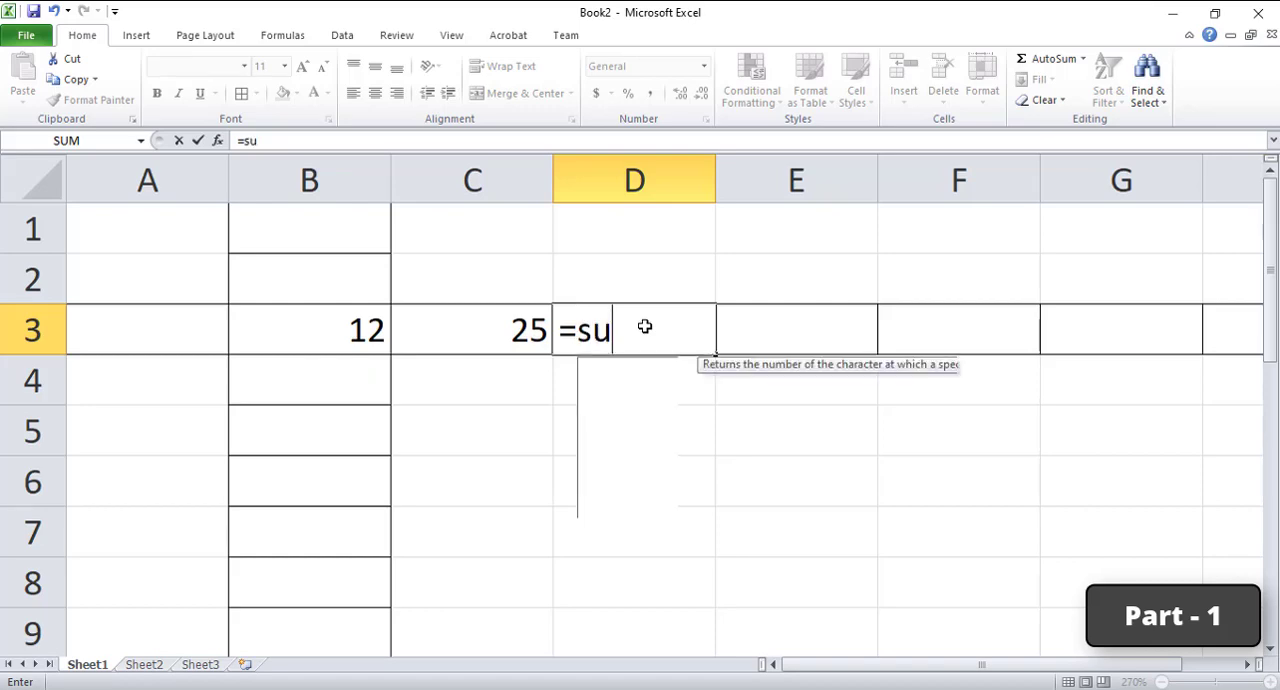
text(m)
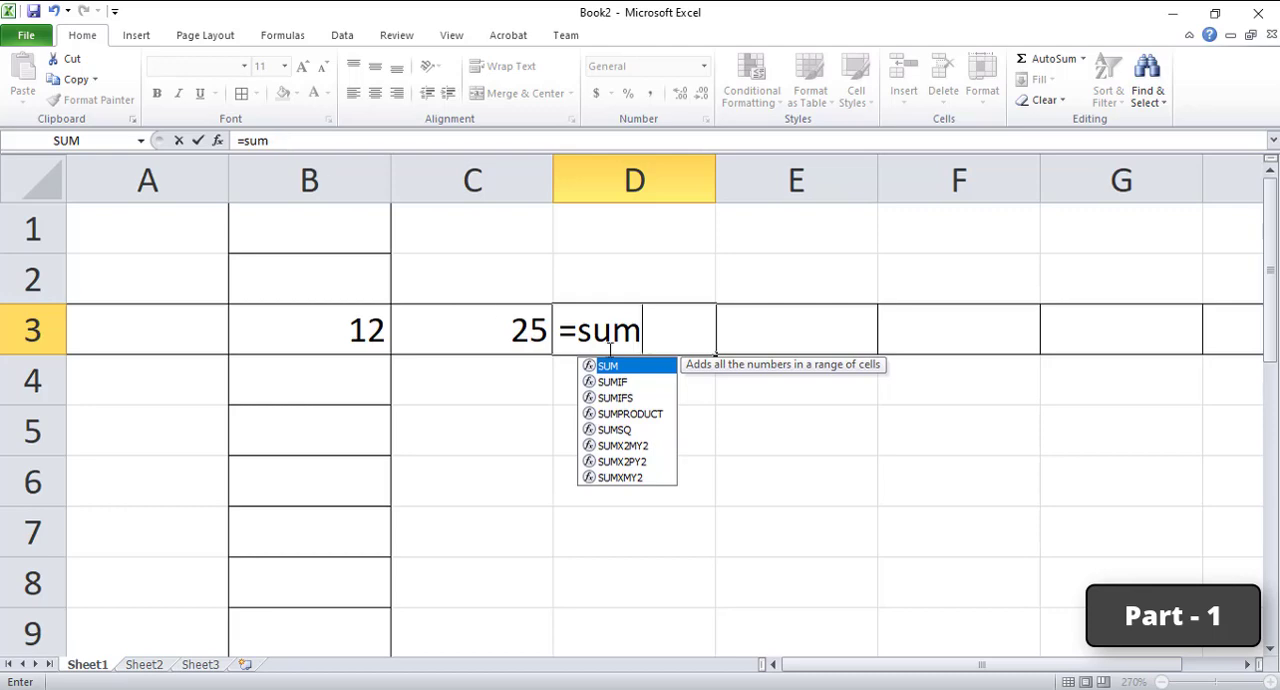
text(()
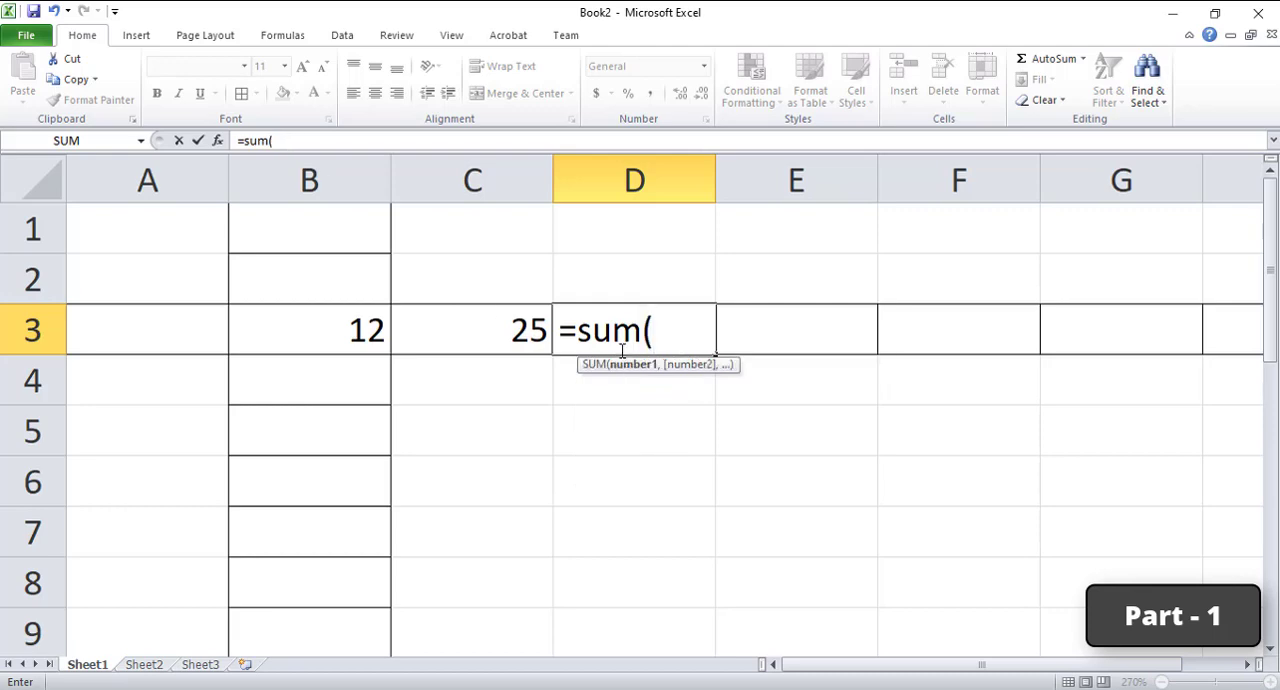
click(333, 328)
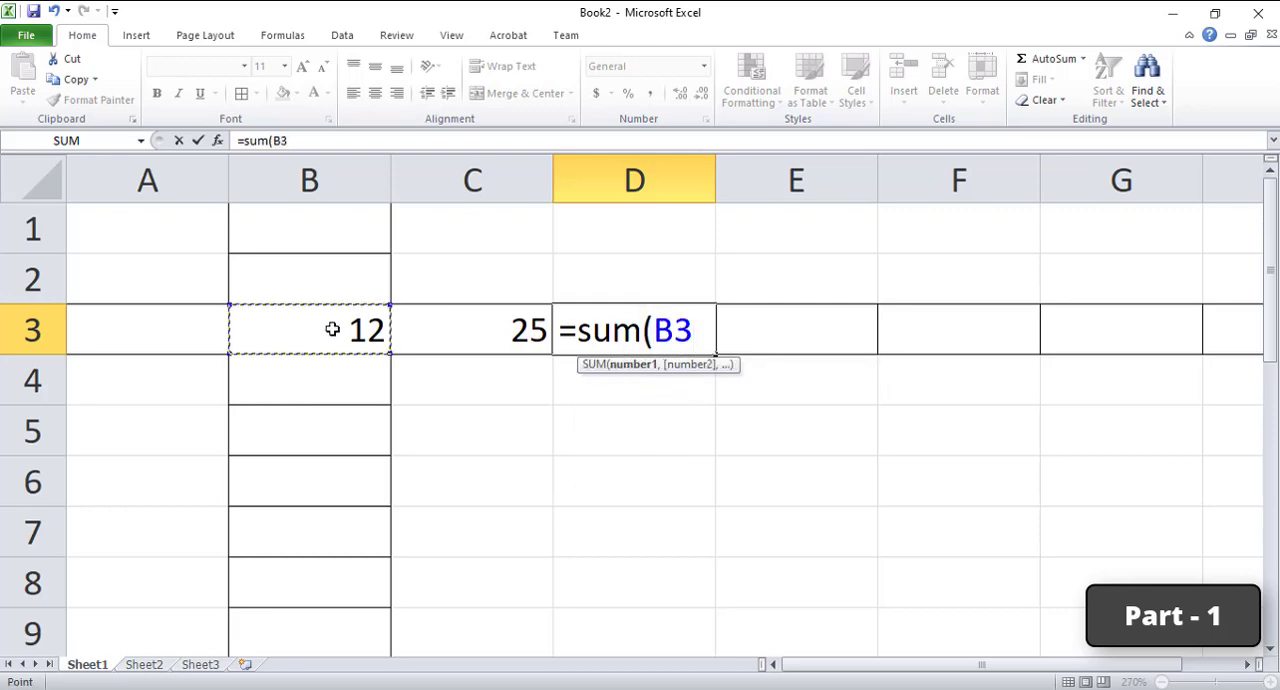
text(,)
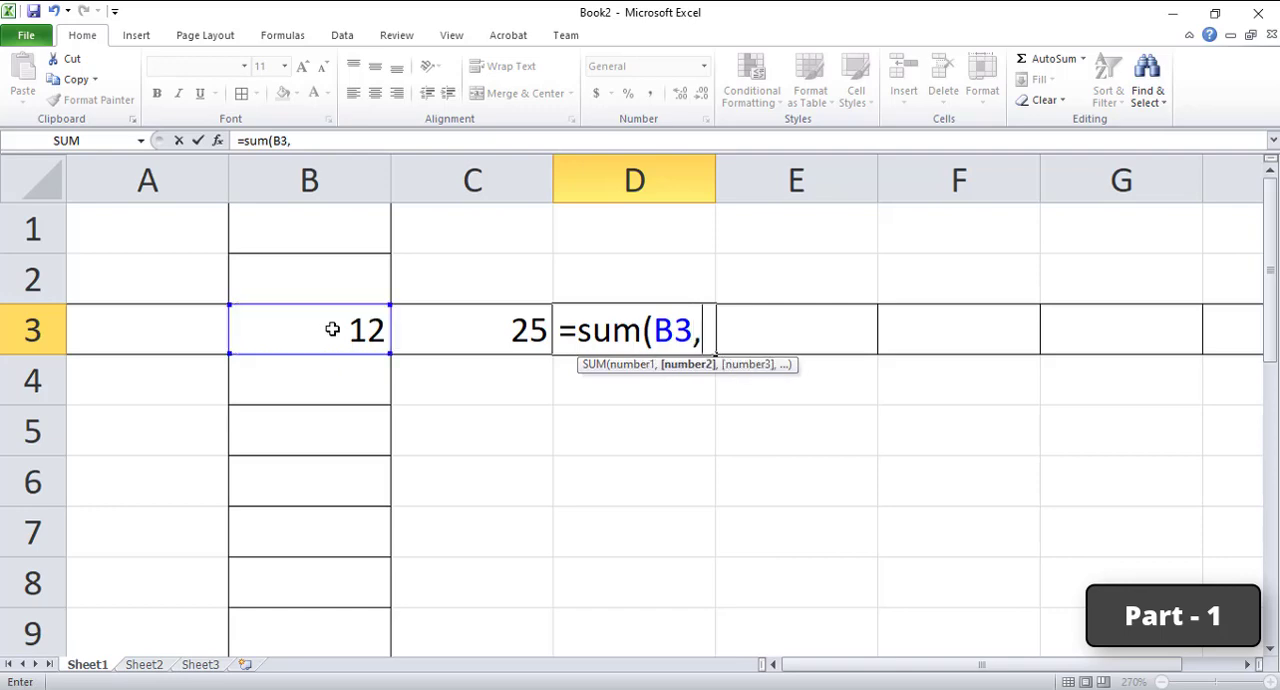
text(c3)
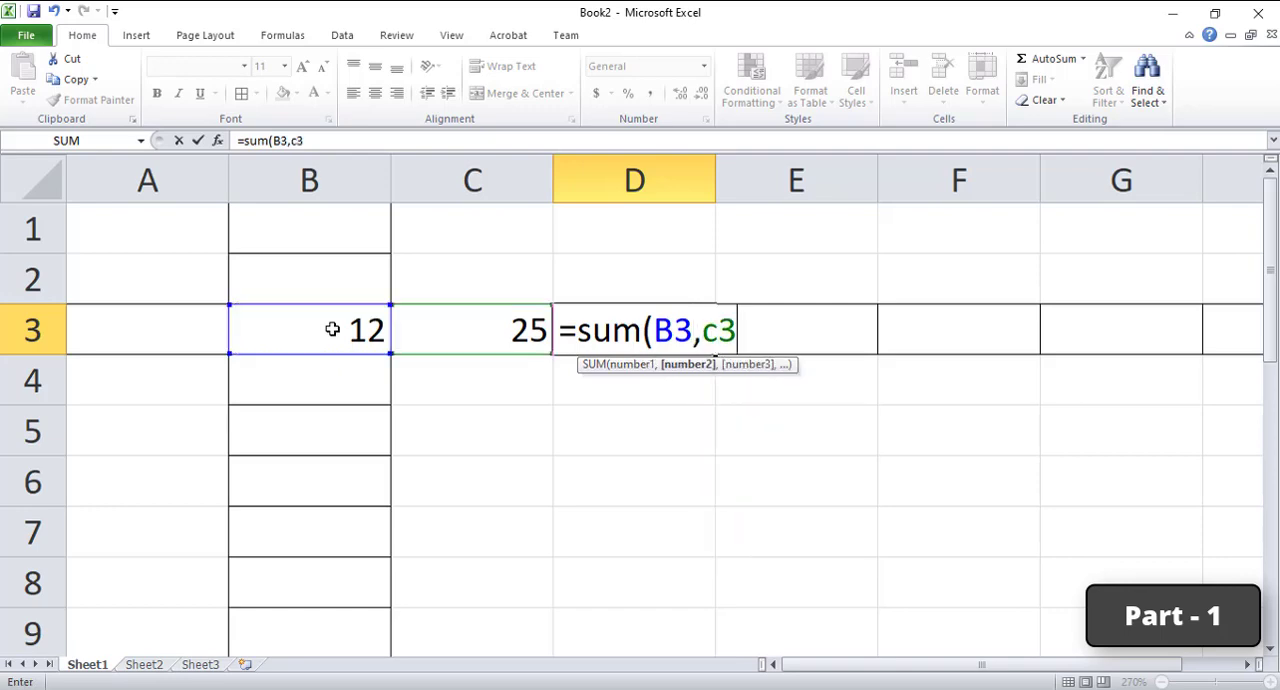
text())
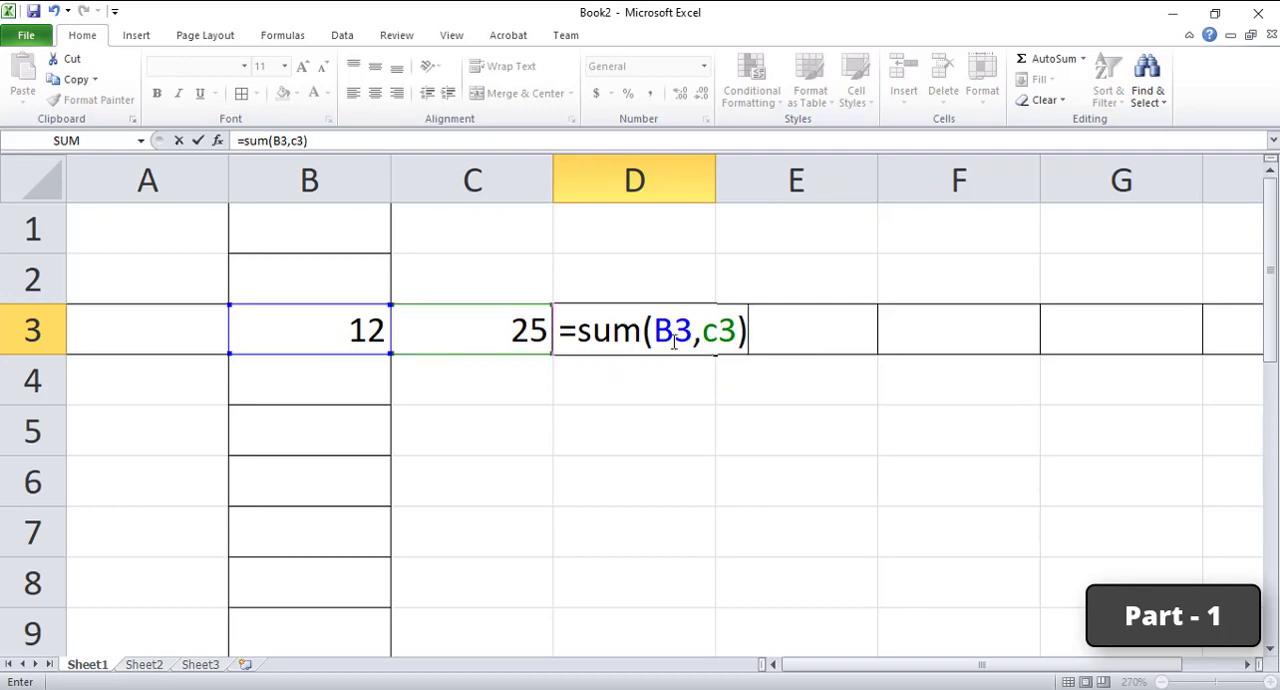
key(Return)
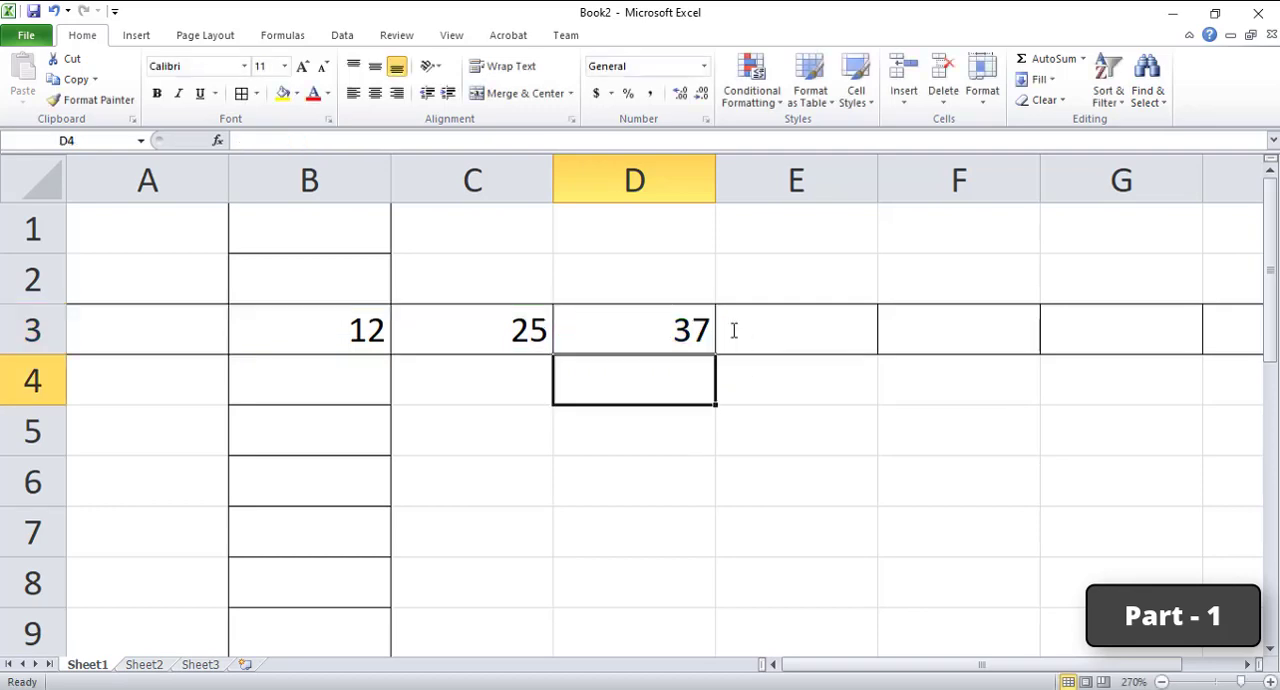
Step: Examine cell D3's formula and its cell references in the formula bar
key(Up)
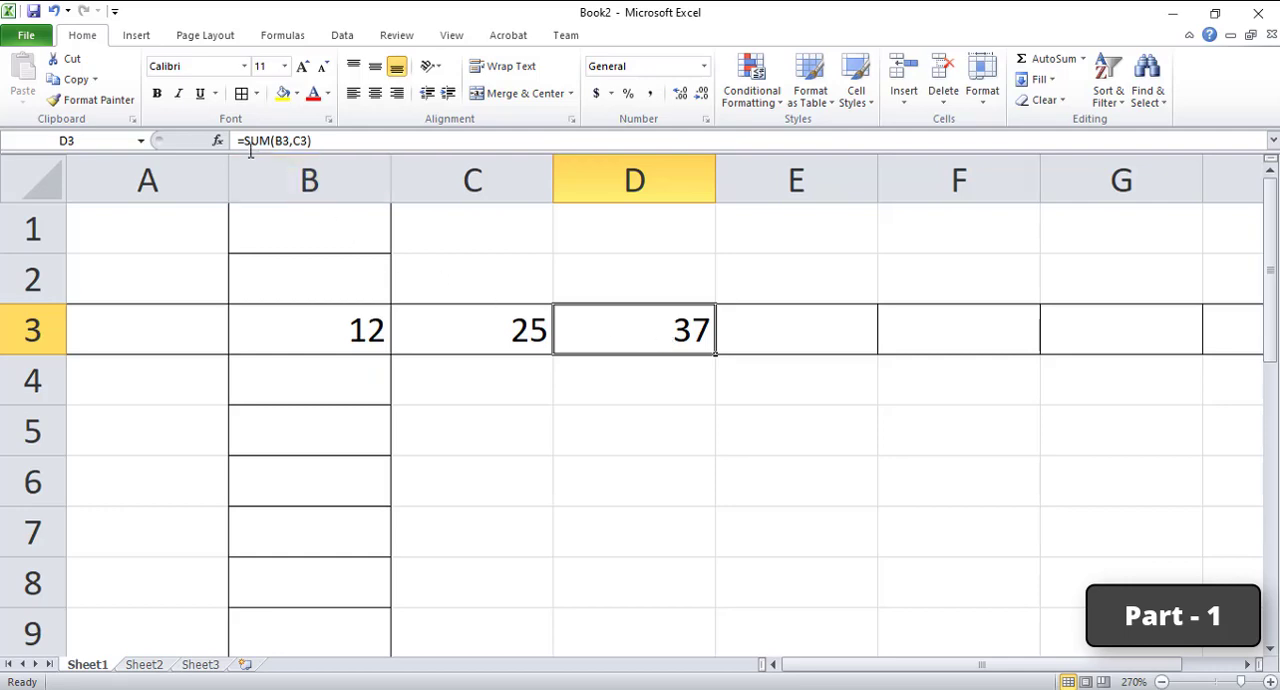
click(323, 138)
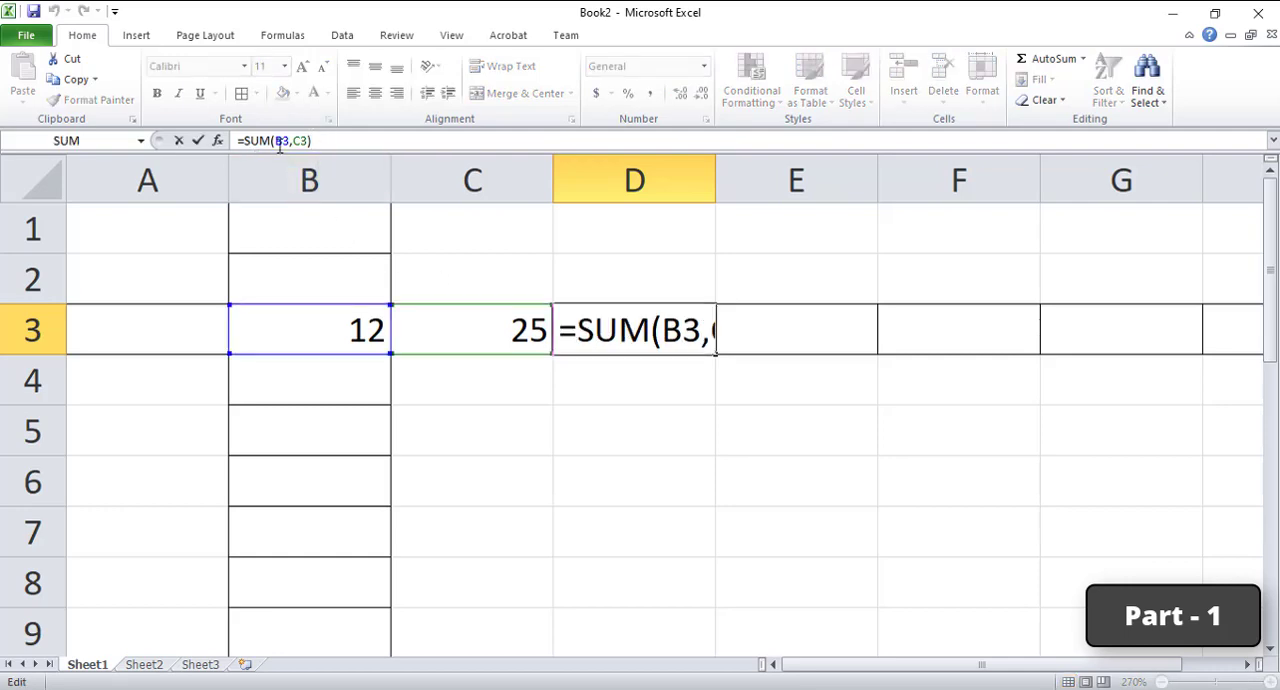